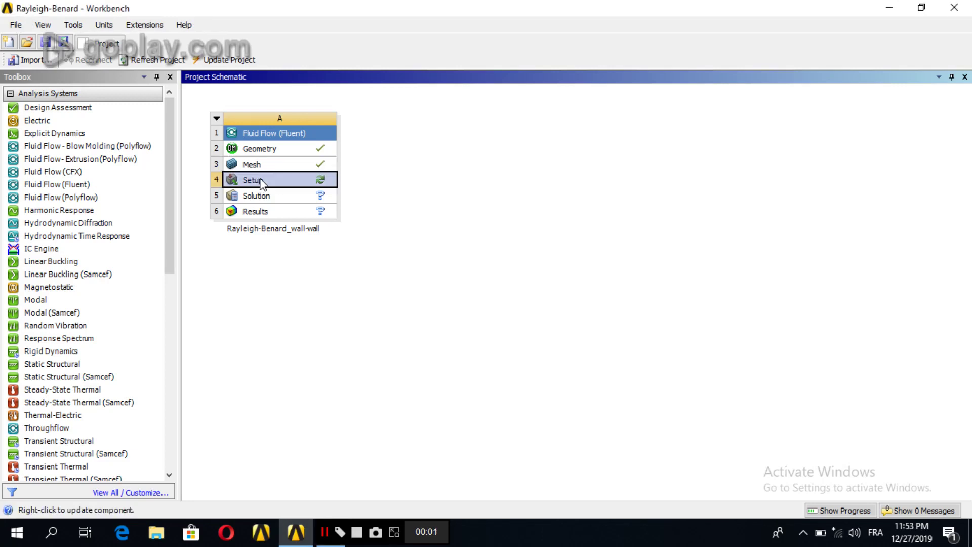
Launch Fluent from the Workbench Setup cell with Double Precision enabled
double_click(253, 179)
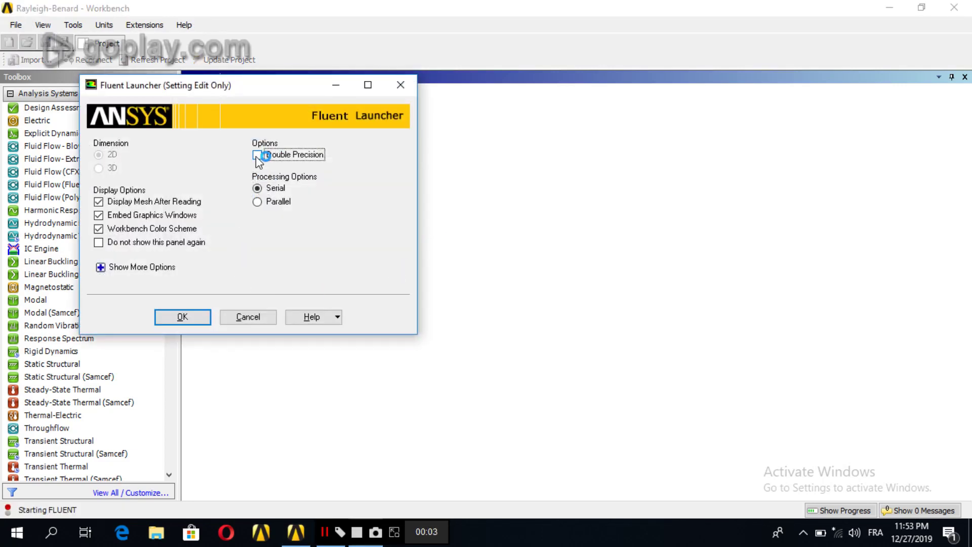
left_click(258, 155)
left_click(186, 320)
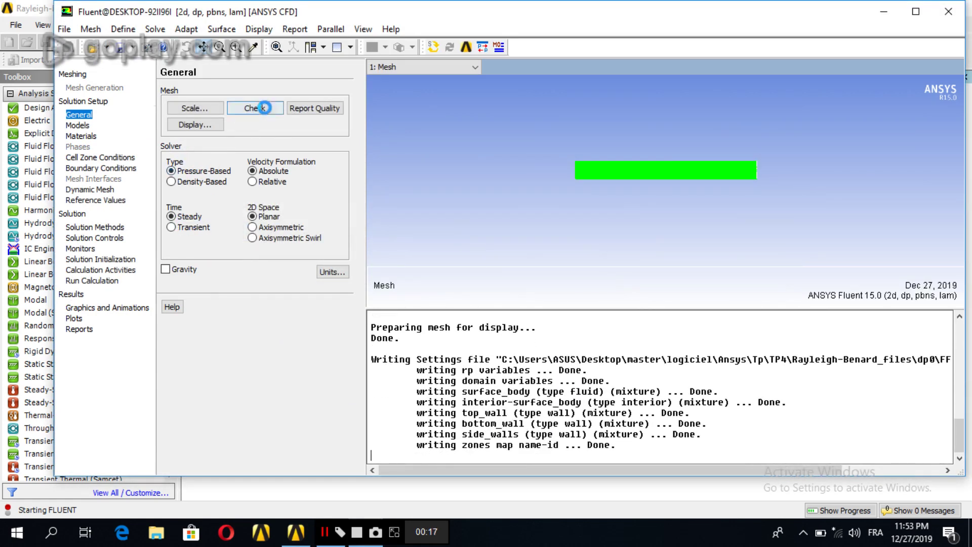
Enable gravity and set the Y acceleration to -9.81 m/s²
left_click(166, 269)
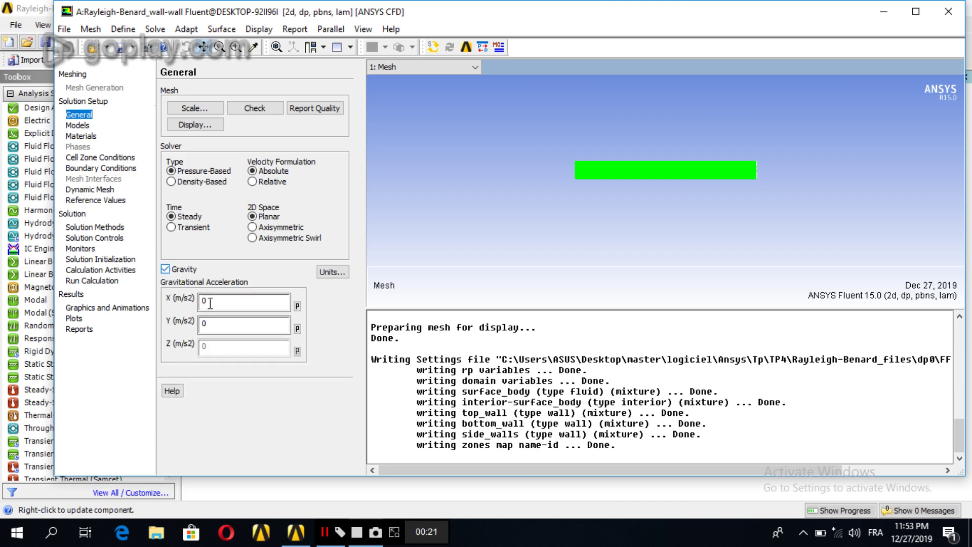
double_click(206, 323)
type("-9.81")
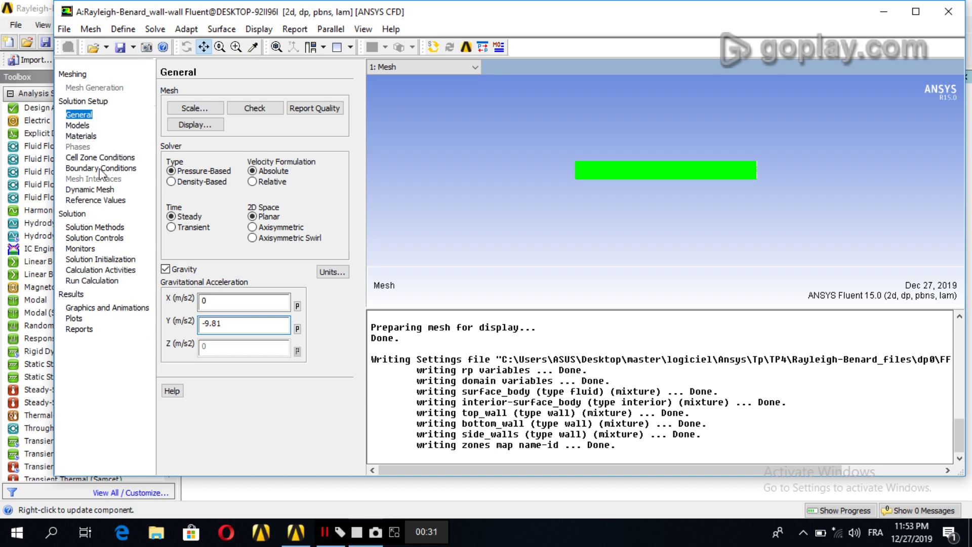
left_click(78, 126)
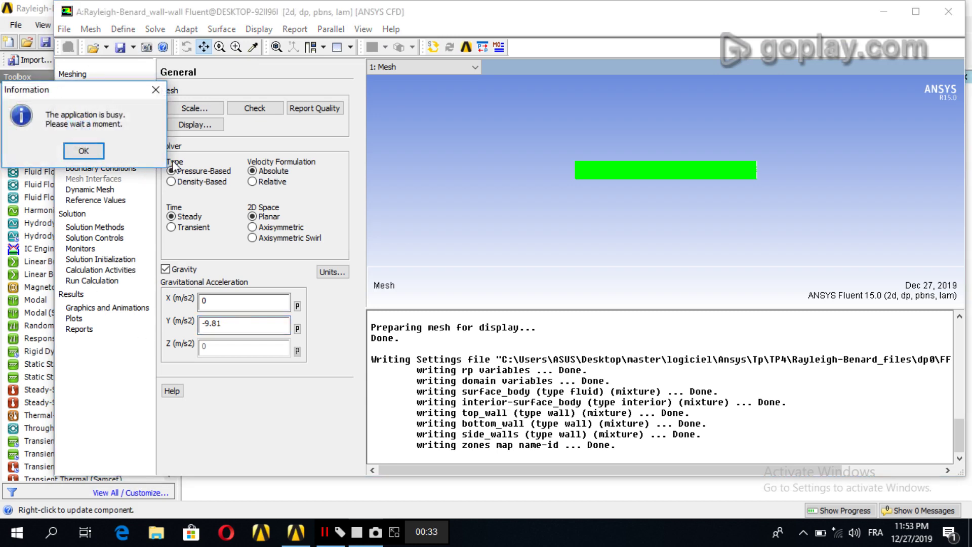
Tick Energy Equation in the Energy model dialog and confirm
left_click(156, 90)
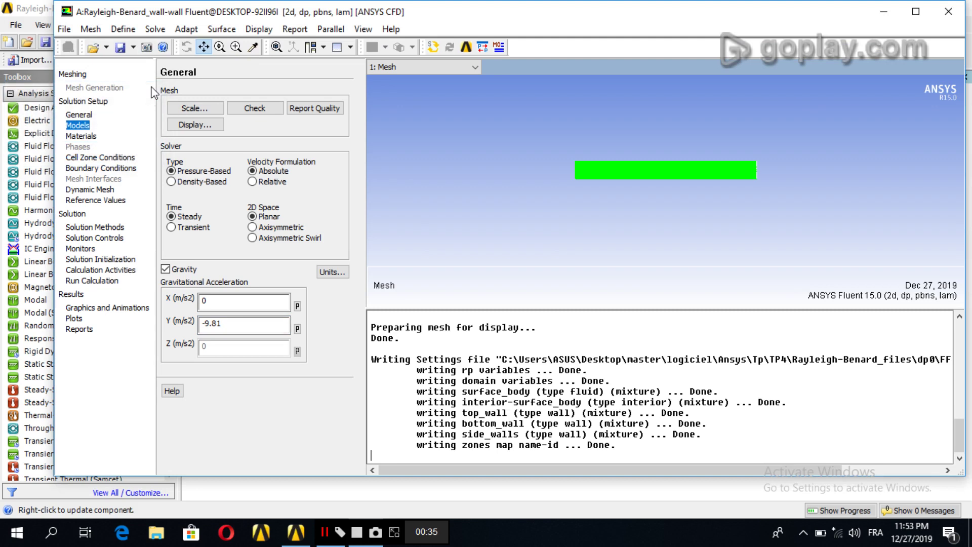
left_click(81, 126)
double_click(188, 112)
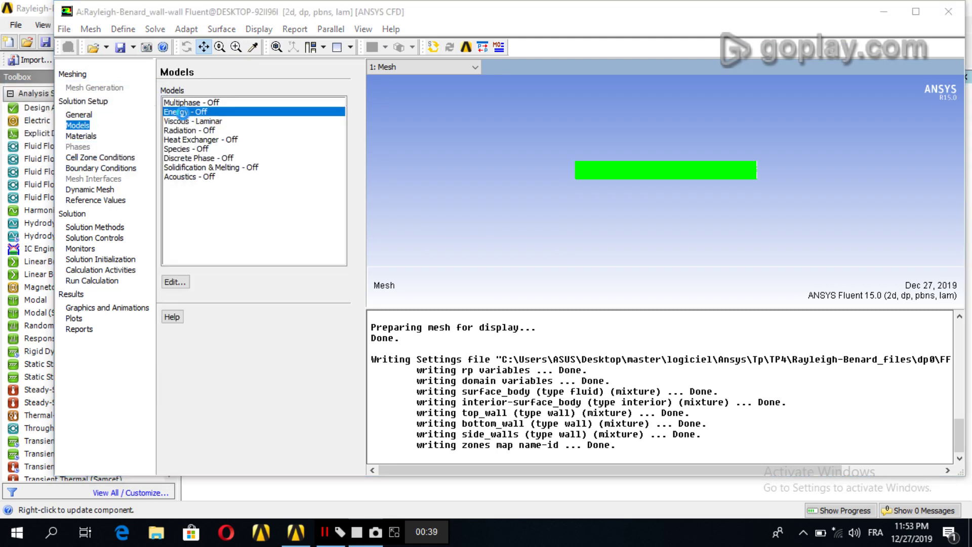
left_click(132, 282)
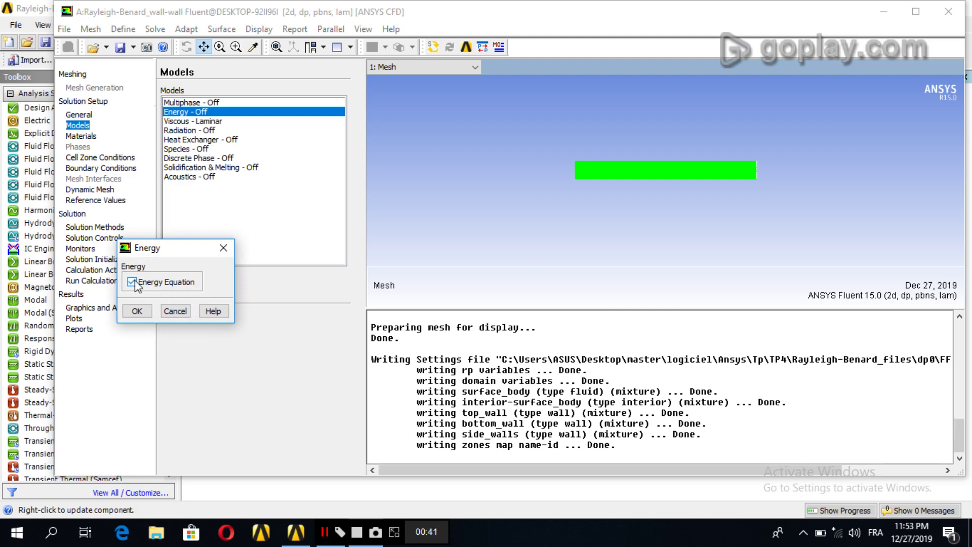
left_click(138, 311)
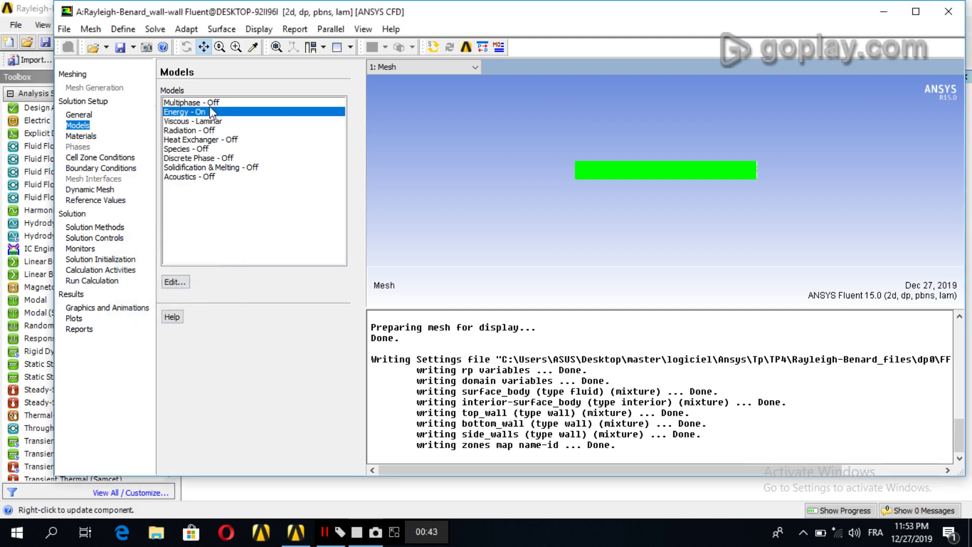
Copy water-liquid from the Fluent Database into the case via air's material editor
left_click(81, 135)
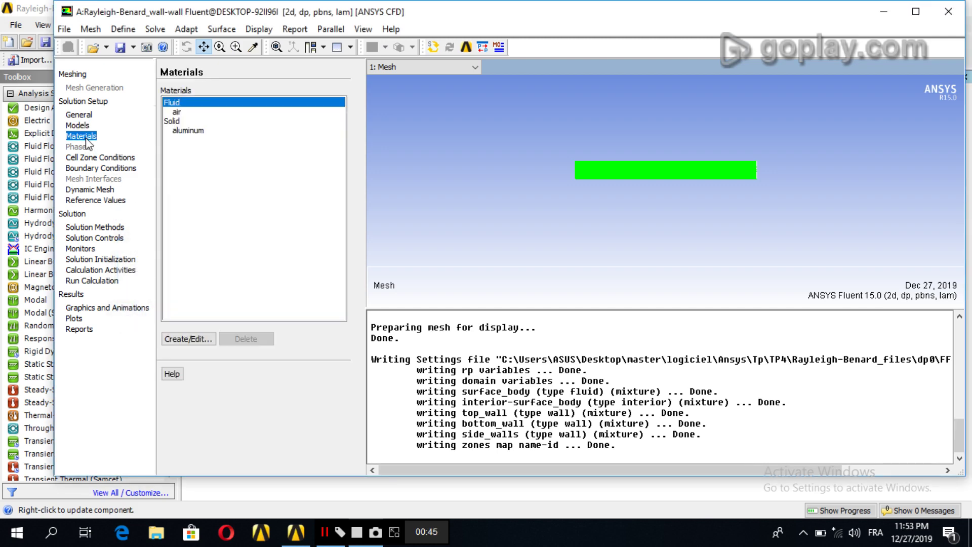
left_click(178, 112)
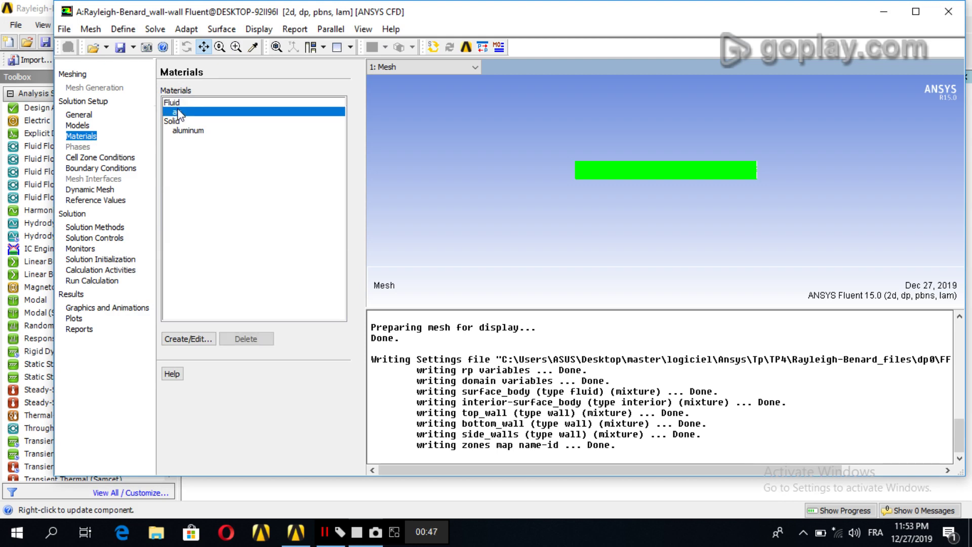
left_click(183, 337)
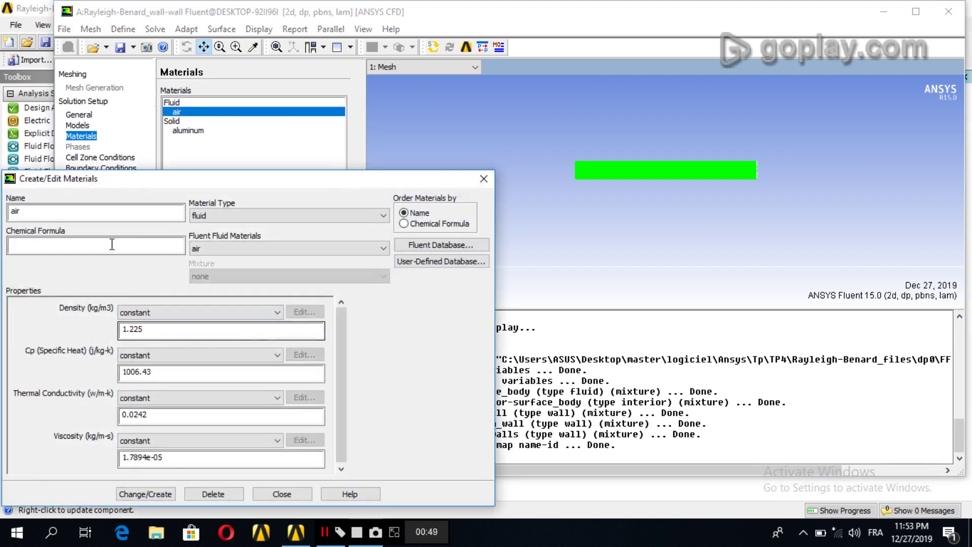
left_click(423, 247)
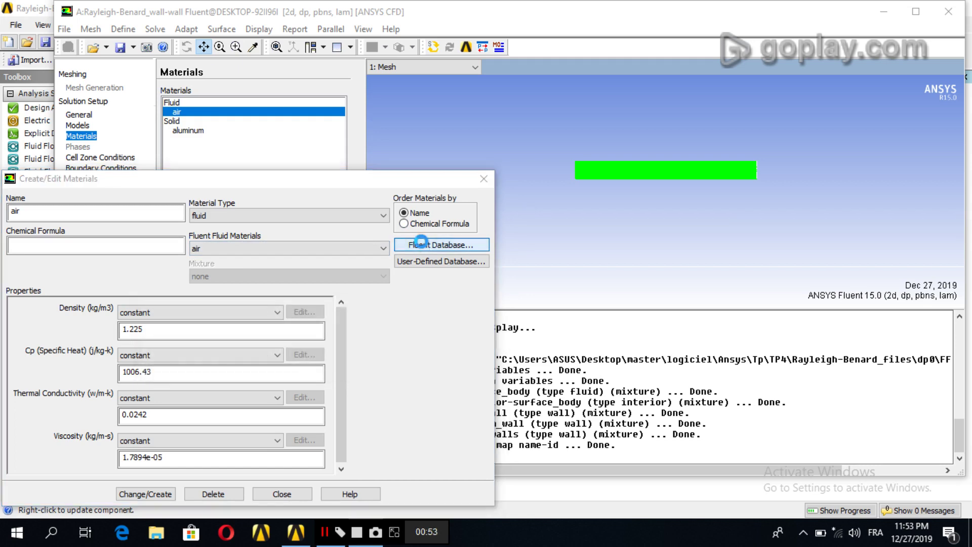
left_click(185, 290)
key("w")
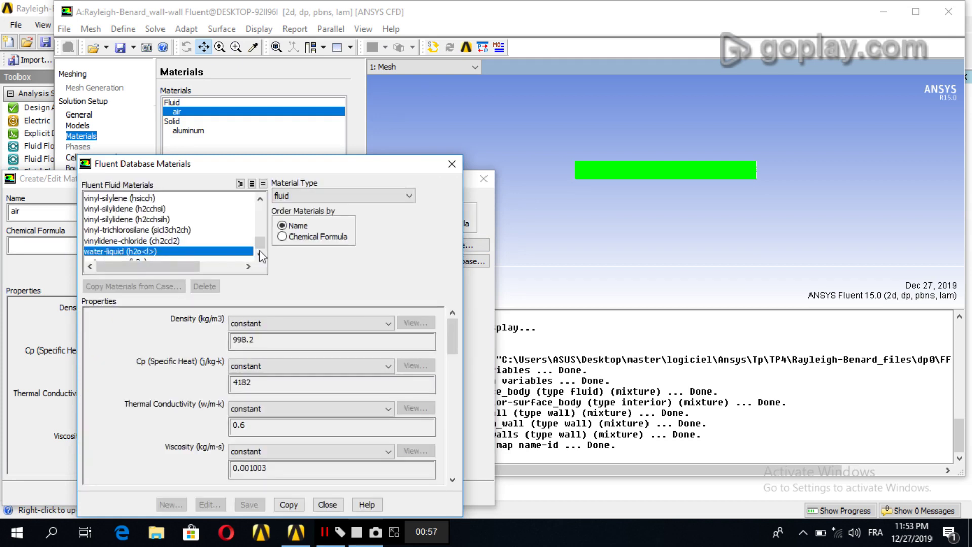
left_click(288, 504)
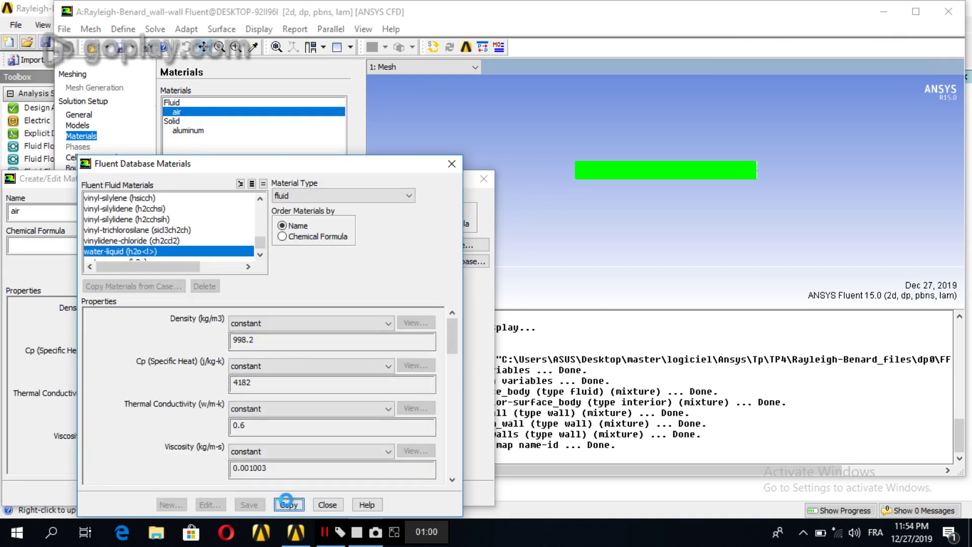
left_click(339, 507)
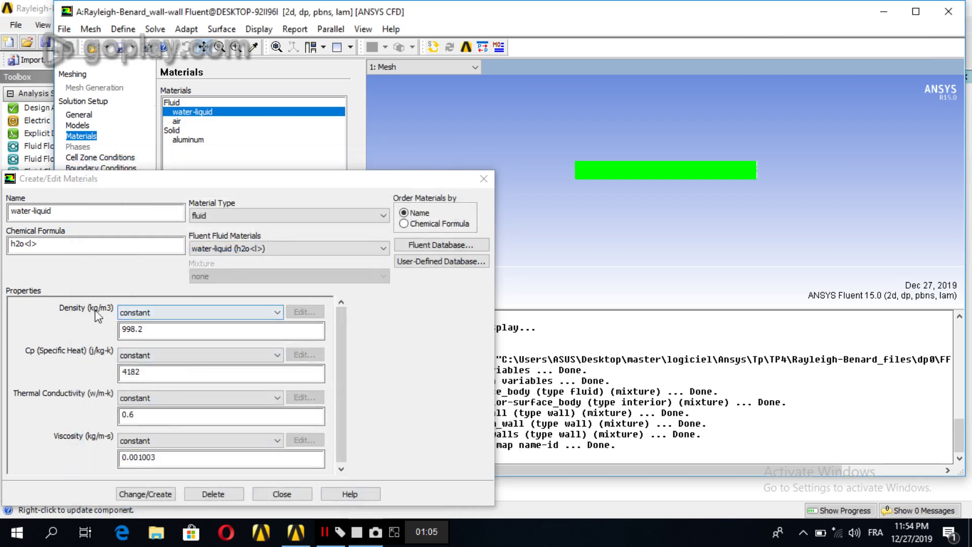
Switch water-liquid's density method to Boussinesq and replace the density value
left_click(165, 313)
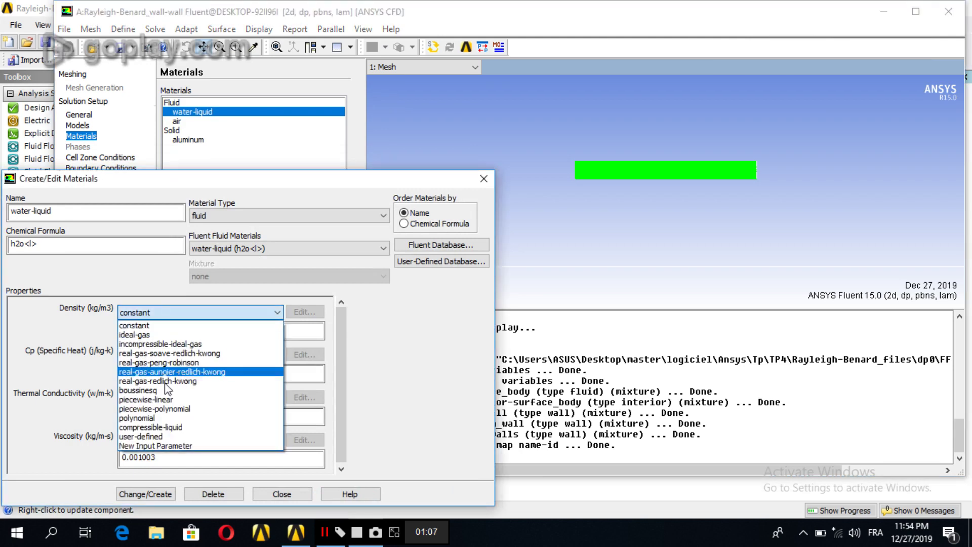
left_click(145, 391)
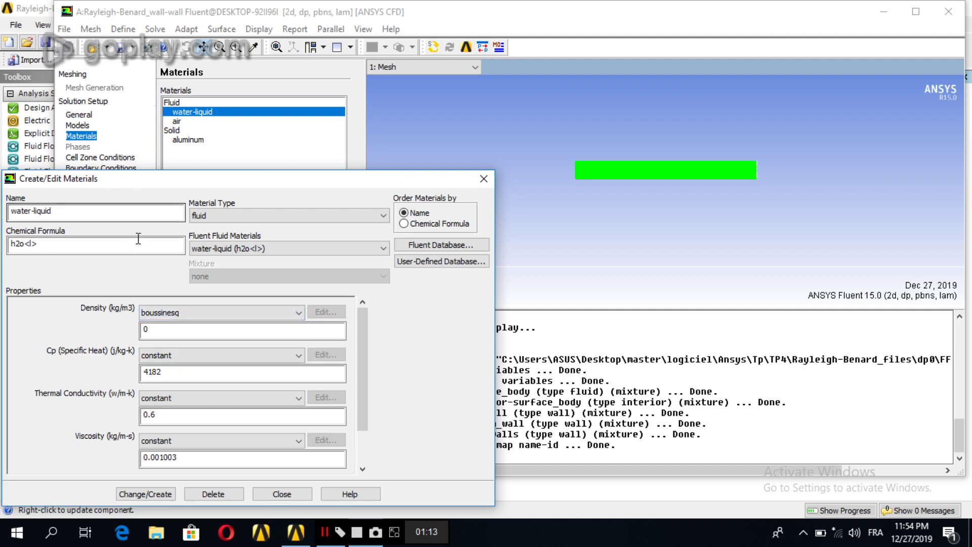
left_click(169, 333)
left_click_drag(168, 333, 131, 329)
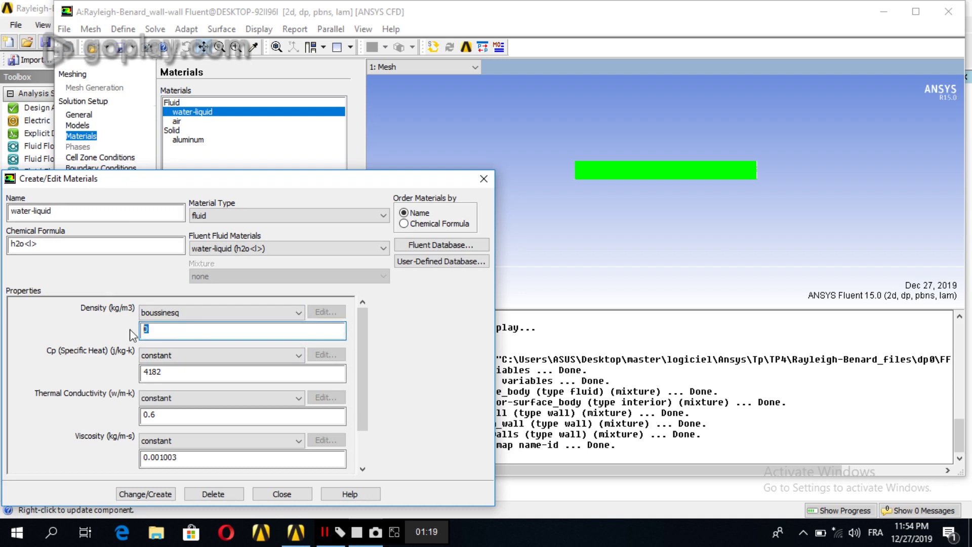
type("997.05")
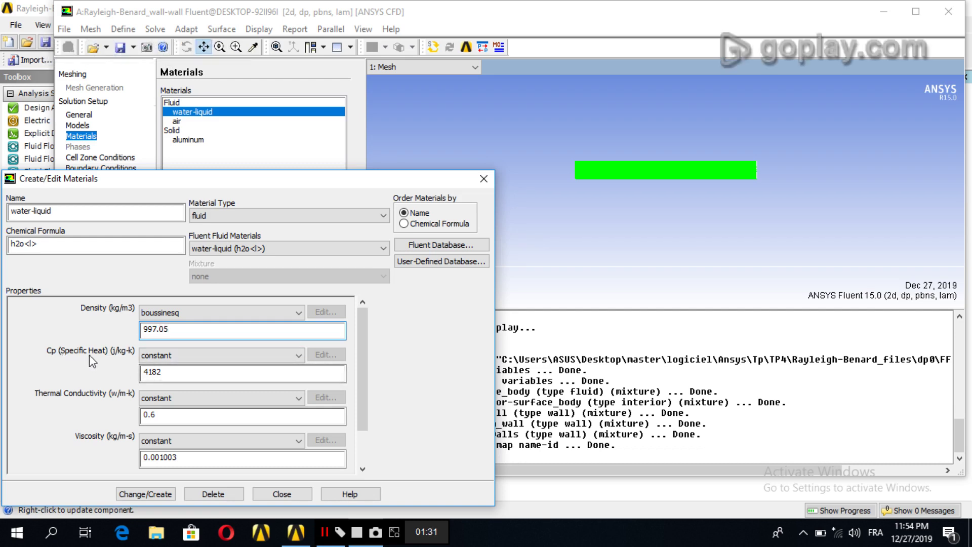
Enter Cp 4185, conductivity 0.61, viscosity 0.0009, expansion coefficient 0.000257, then Change/Create
left_click(201, 372)
type("4185")
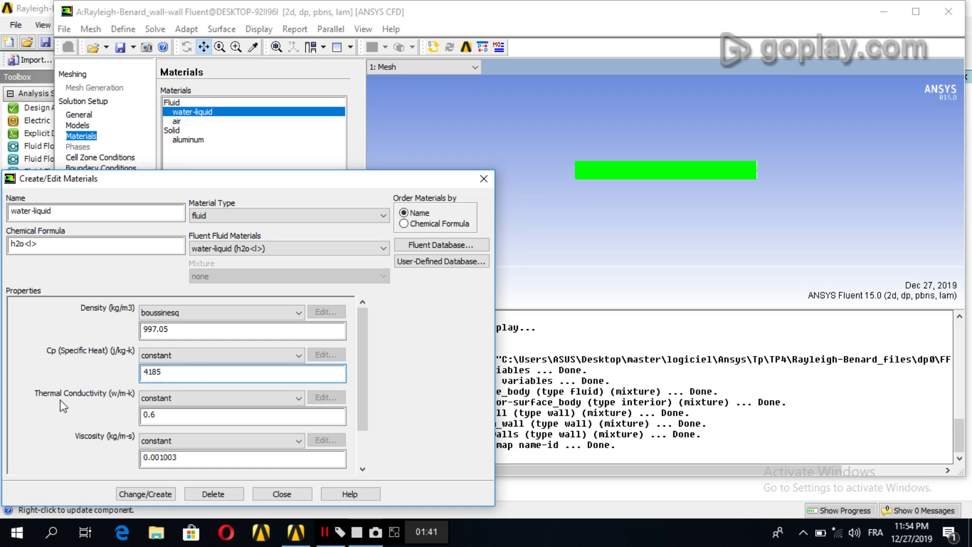
left_click(178, 418)
type("1")
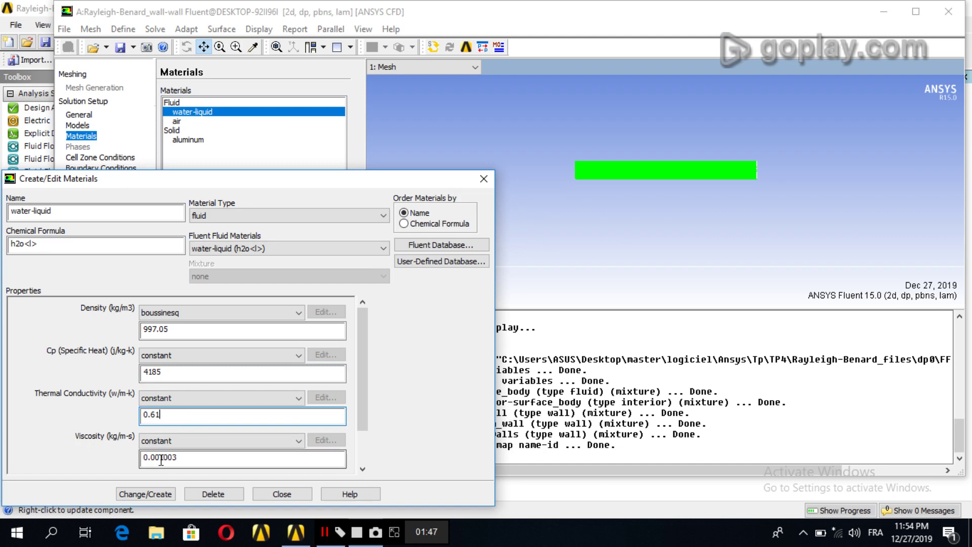
left_click(213, 465)
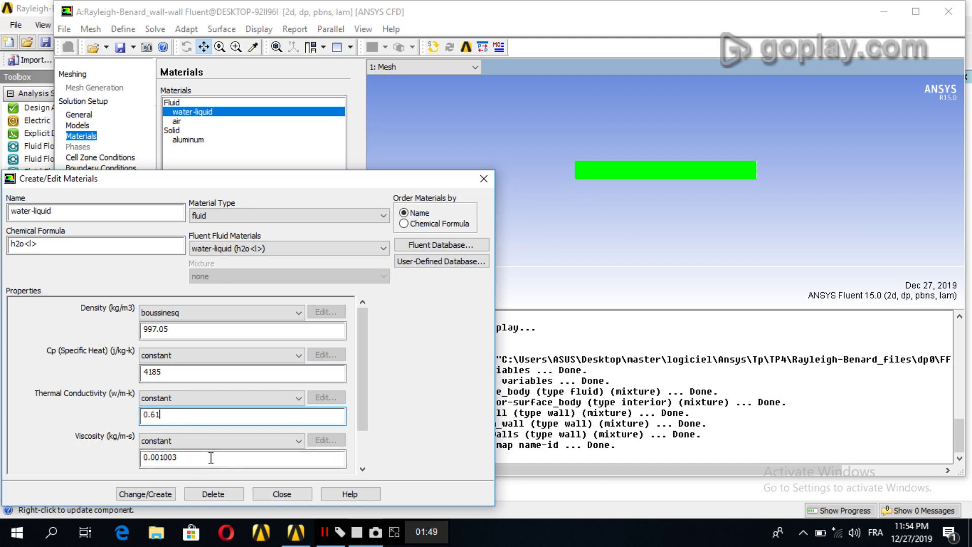
left_click_drag(210, 458, 164, 457)
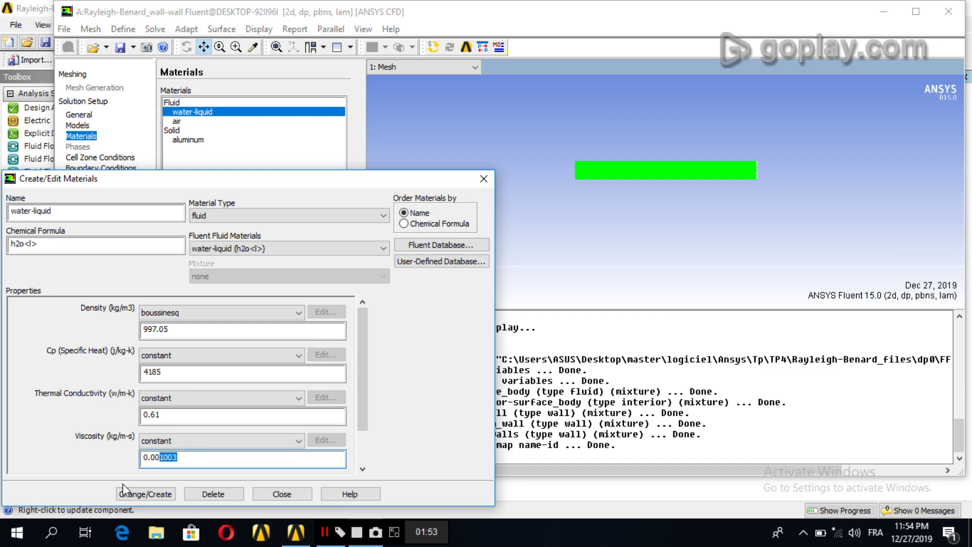
type("0")
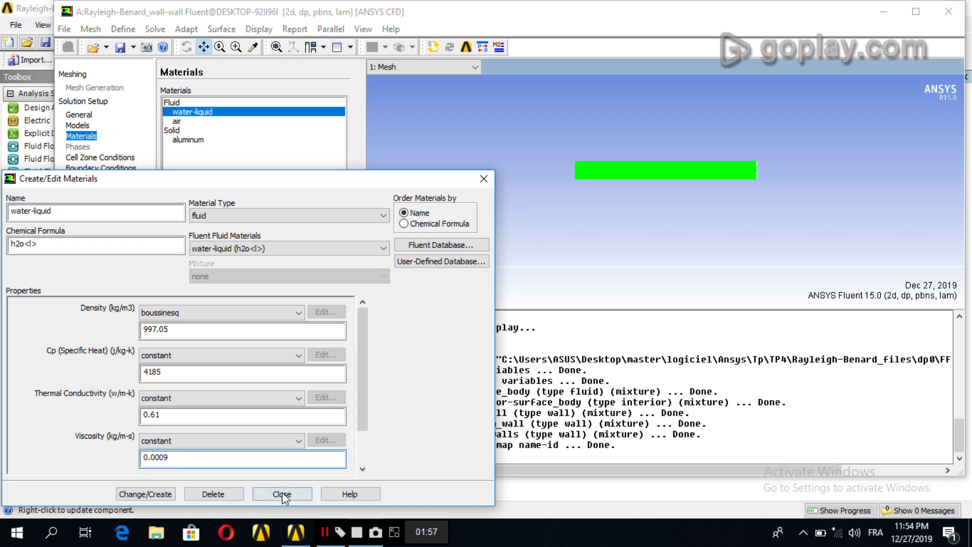
left_click(367, 451)
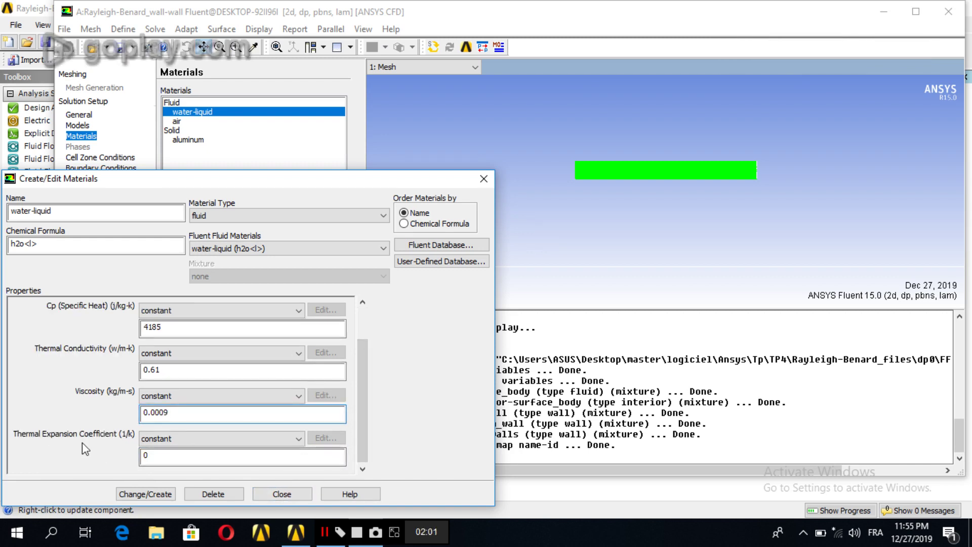
left_click(178, 455)
type(".000257")
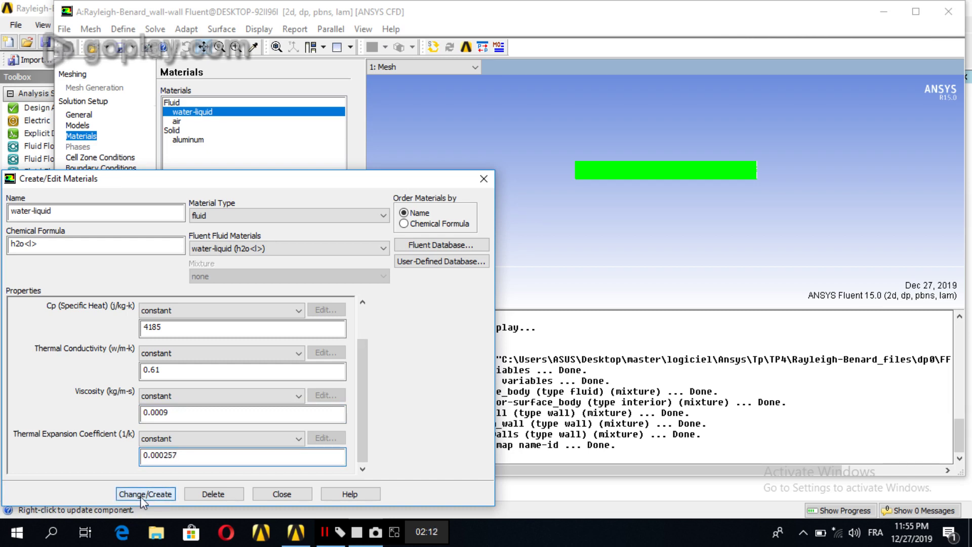
left_click(141, 495)
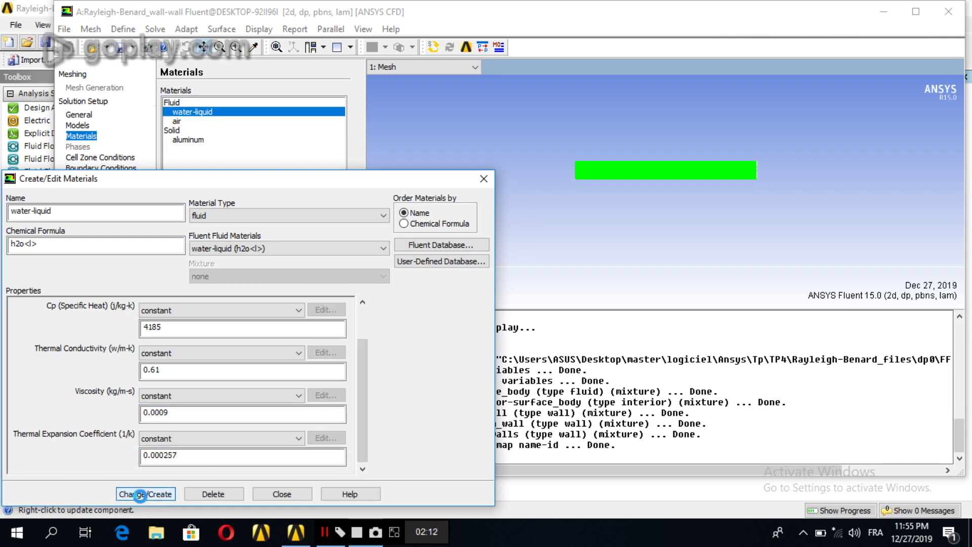
Assign water-liquid as the material of the surface_body fluid zone
left_click(284, 495)
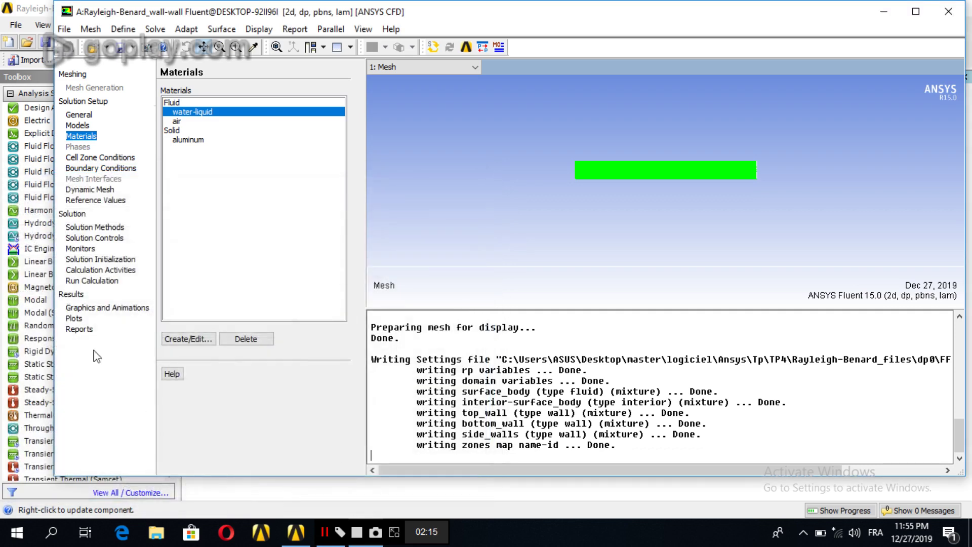
left_click(99, 157)
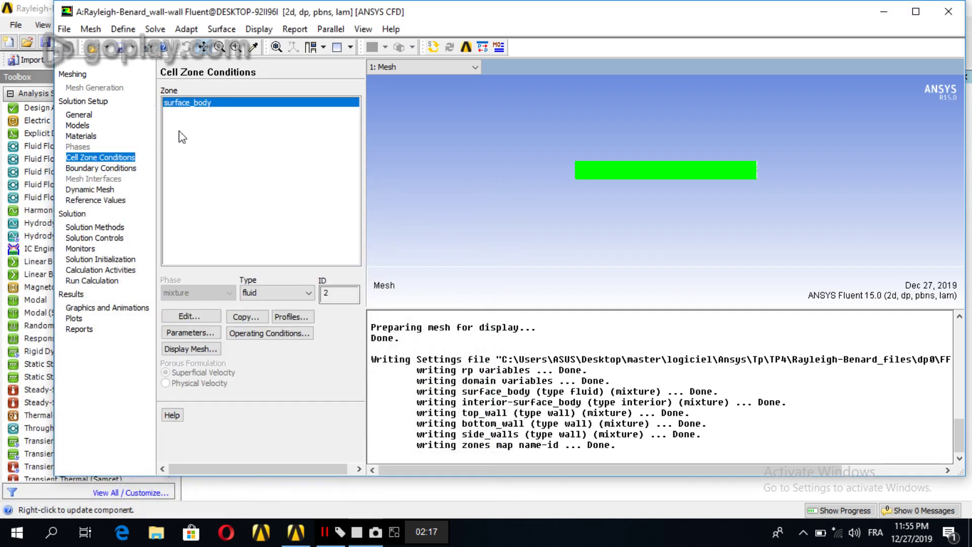
left_click(187, 317)
left_click(90, 190)
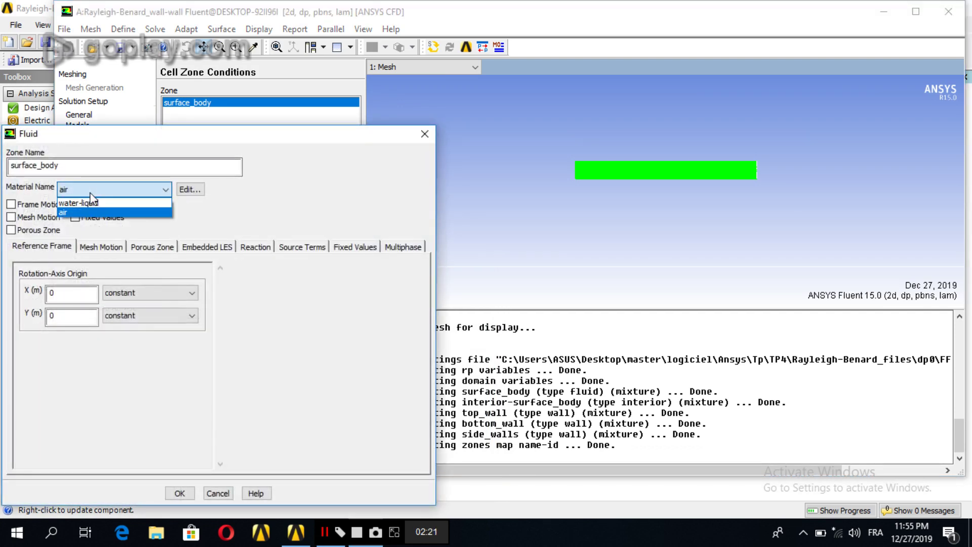
left_click(79, 204)
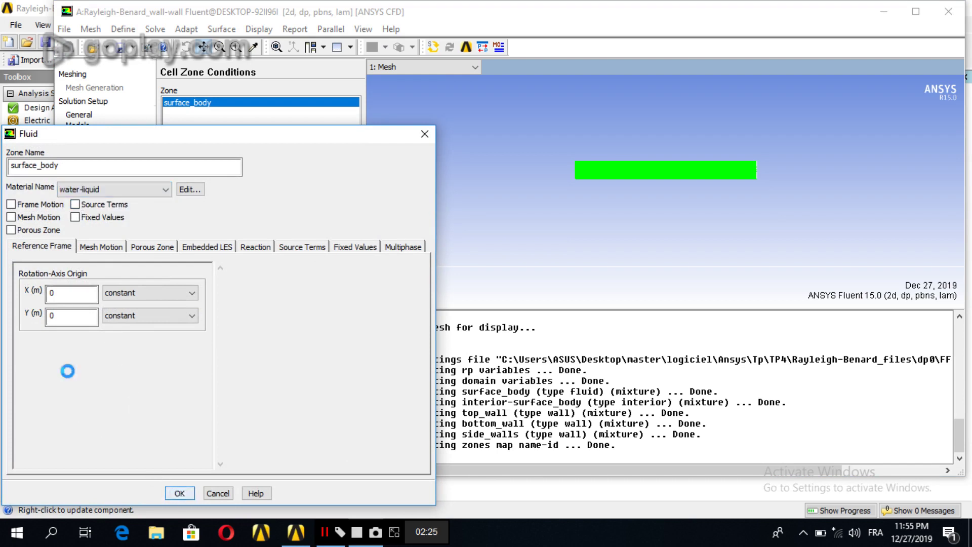
left_click(180, 493)
Give top_wall a fixed thermal temperature of 298 K
left_click(113, 168)
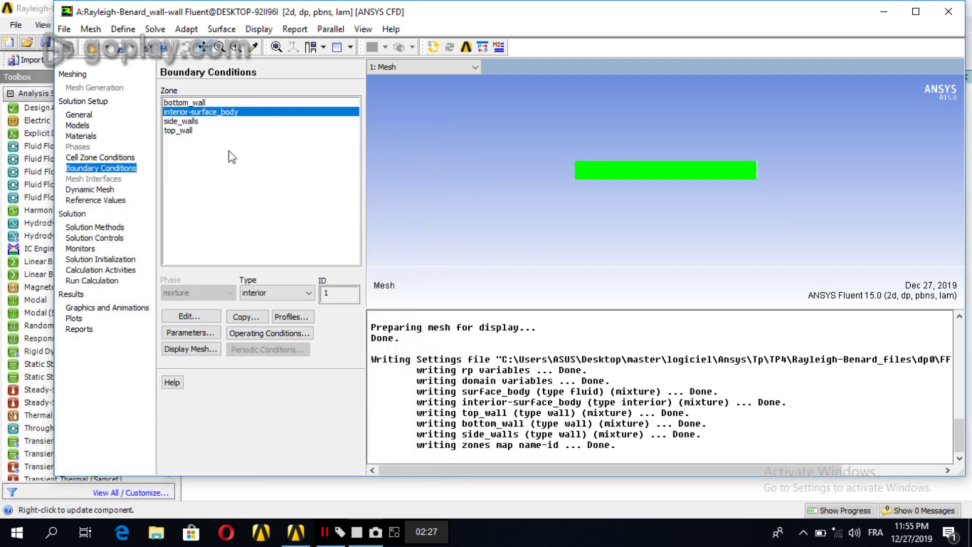
left_click(182, 132)
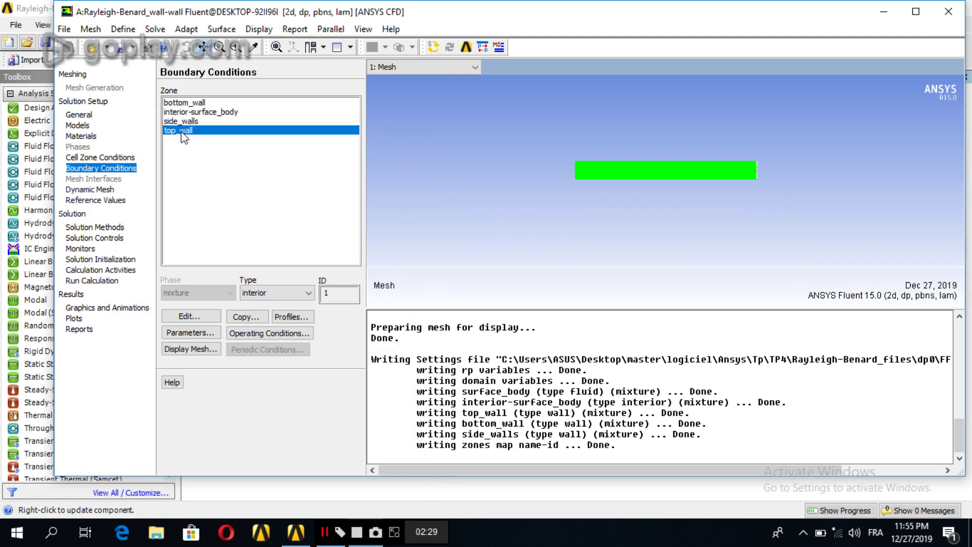
left_click(188, 315)
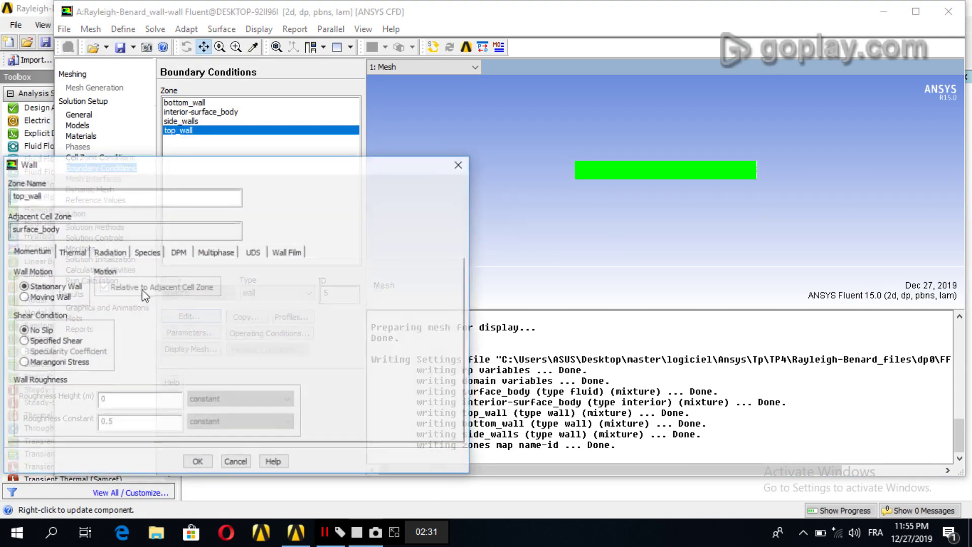
left_click(71, 251)
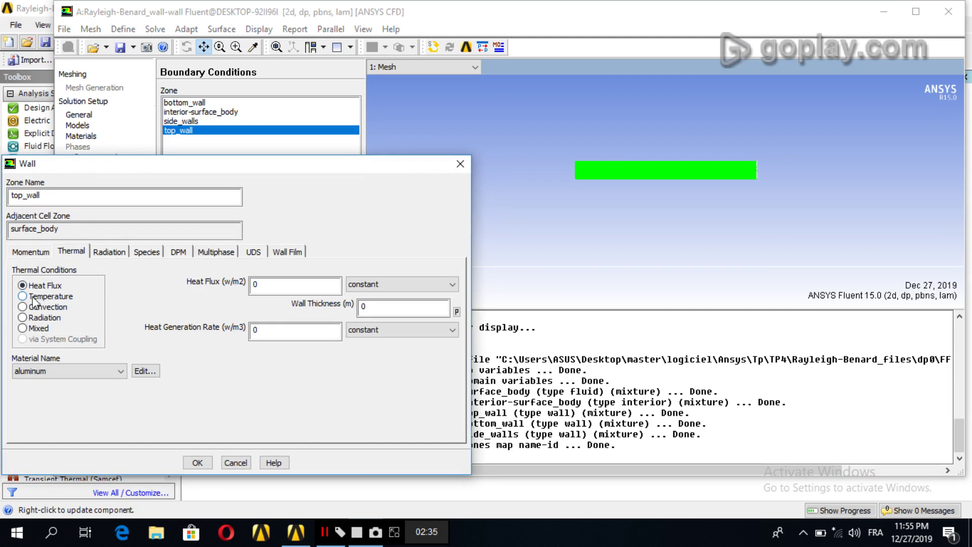
left_click(34, 301)
left_click(282, 280)
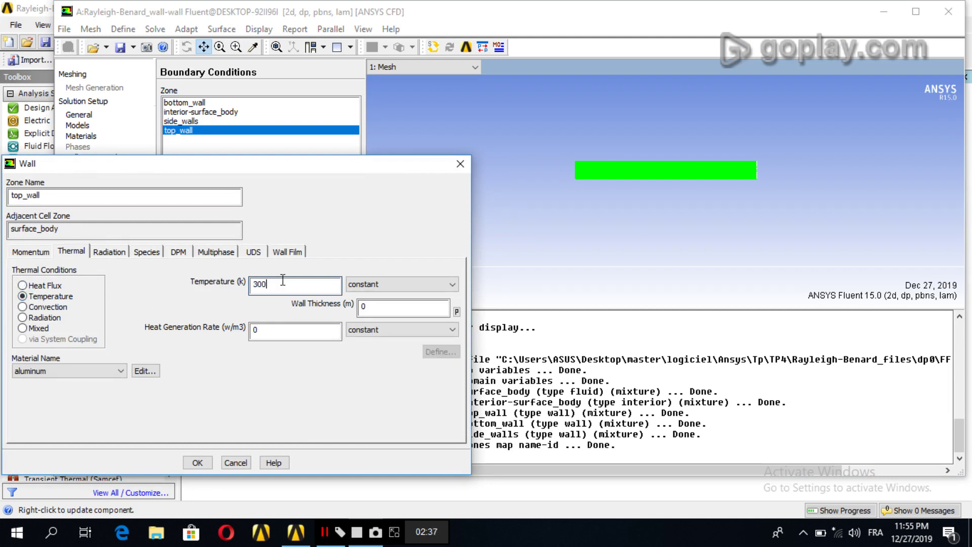
left_click_drag(281, 280, 220, 285)
type("298")
left_click(197, 463)
Give side_walls a fixed thermal temperature of 298 K
left_click(194, 121)
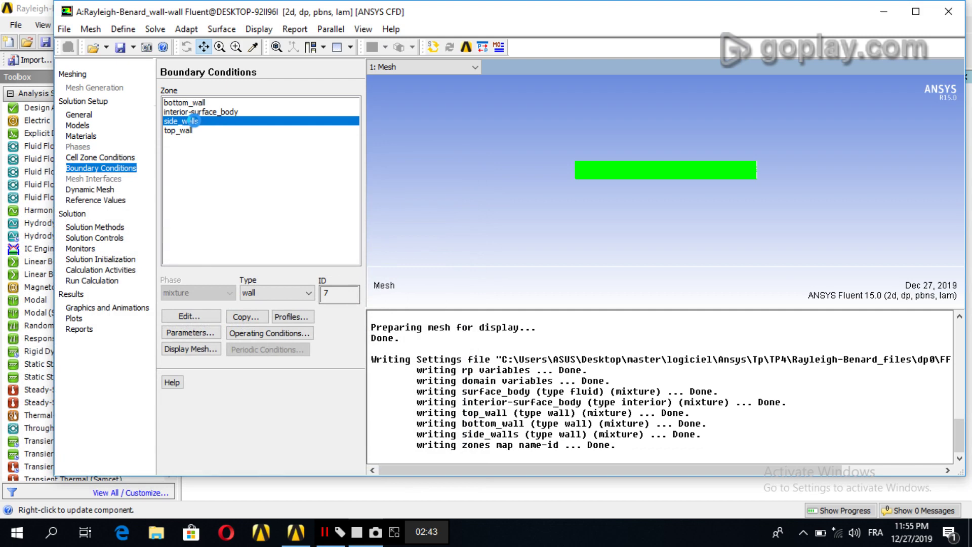
left_click(195, 320)
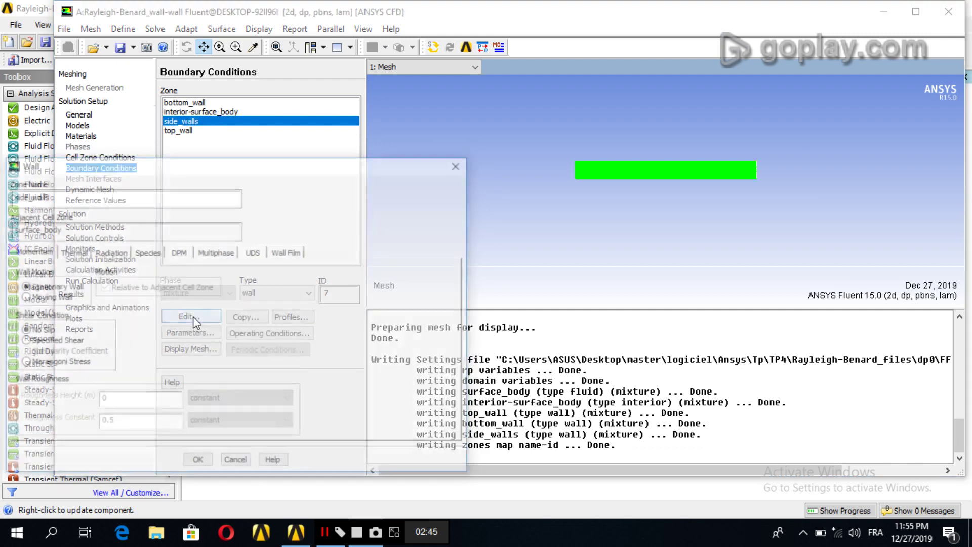
left_click(72, 253)
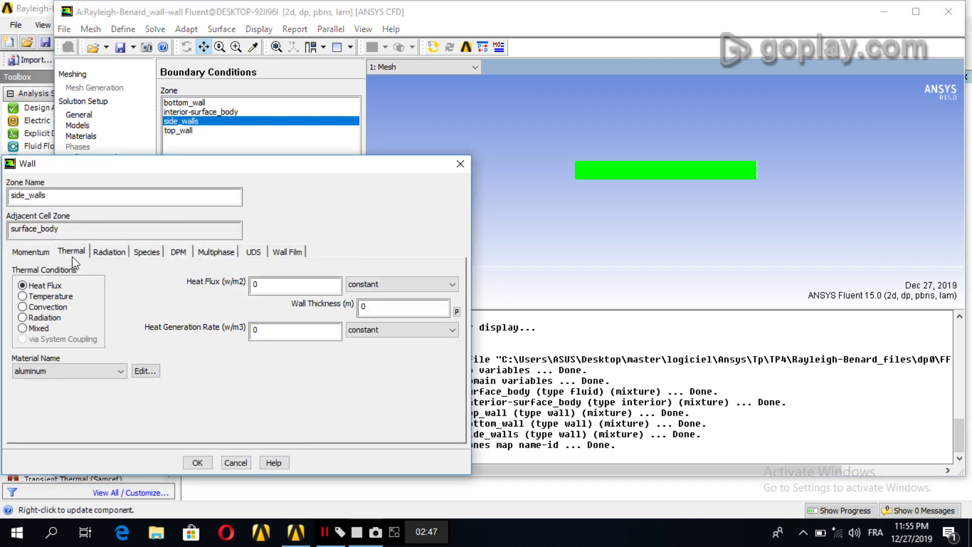
left_click(50, 297)
left_click_drag(303, 287, 241, 290)
type("298")
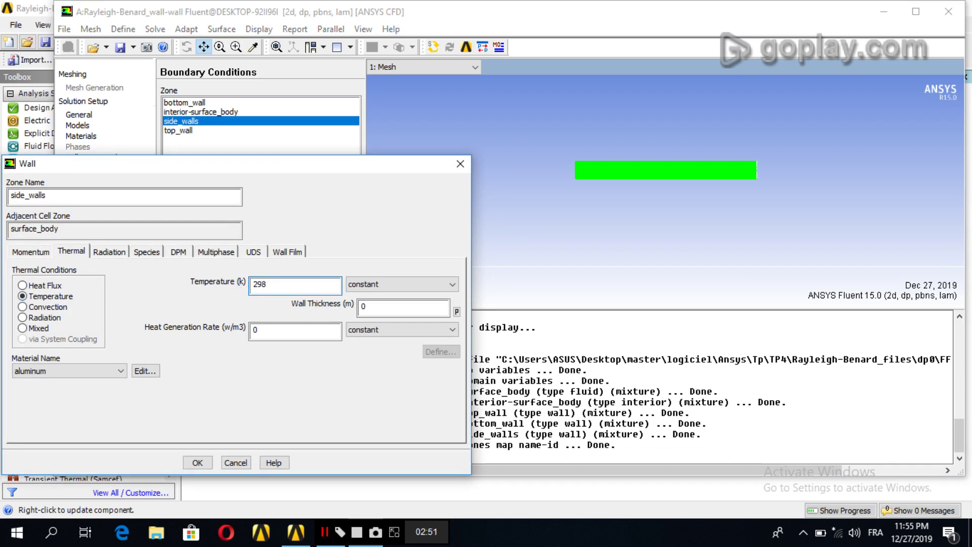
left_click(197, 464)
left_click(197, 463)
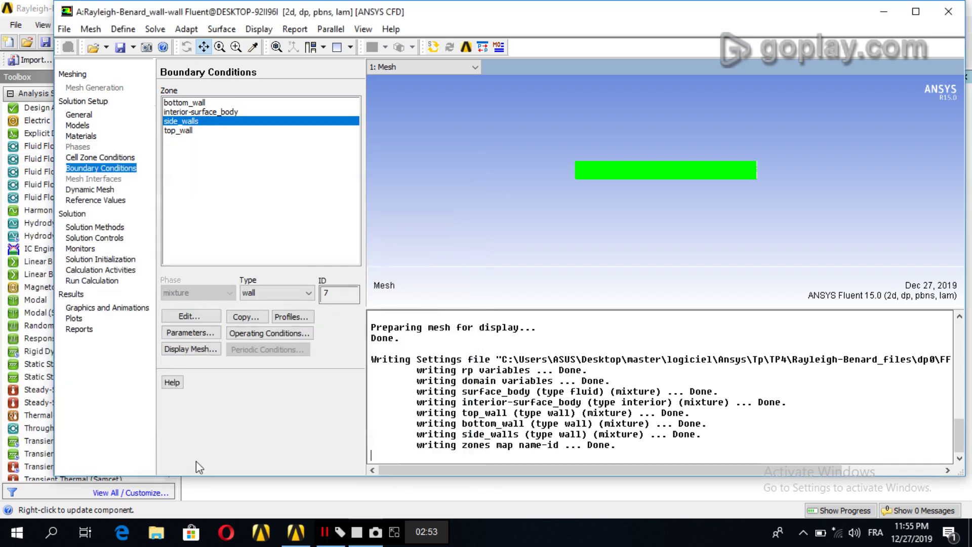
Give bottom_wall a fixed thermal temperature of 300 K
left_click(201, 104)
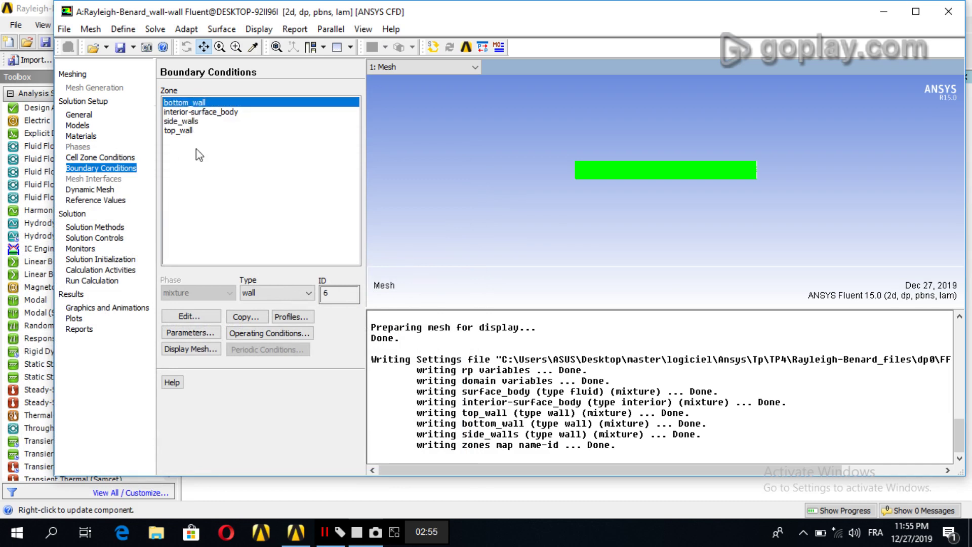
left_click(196, 319)
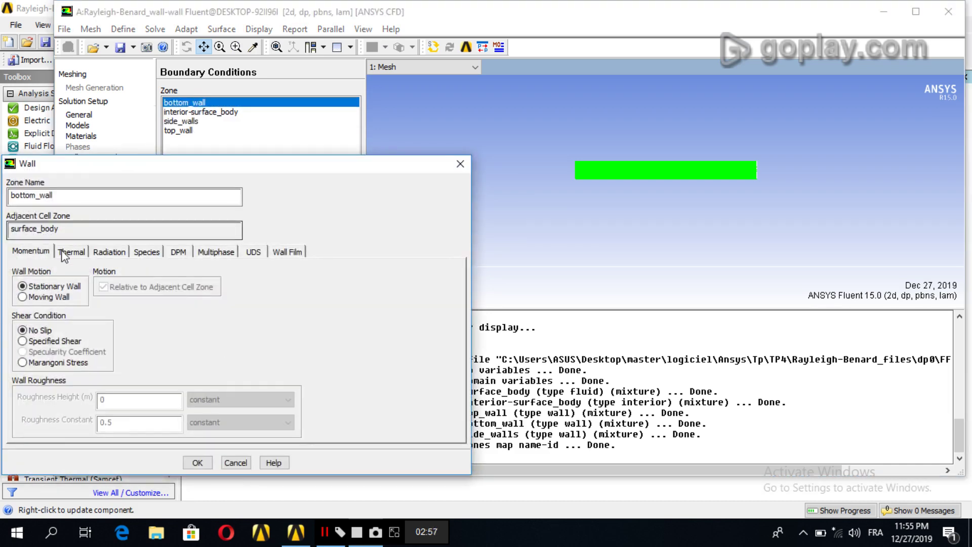
left_click(71, 251)
left_click(51, 296)
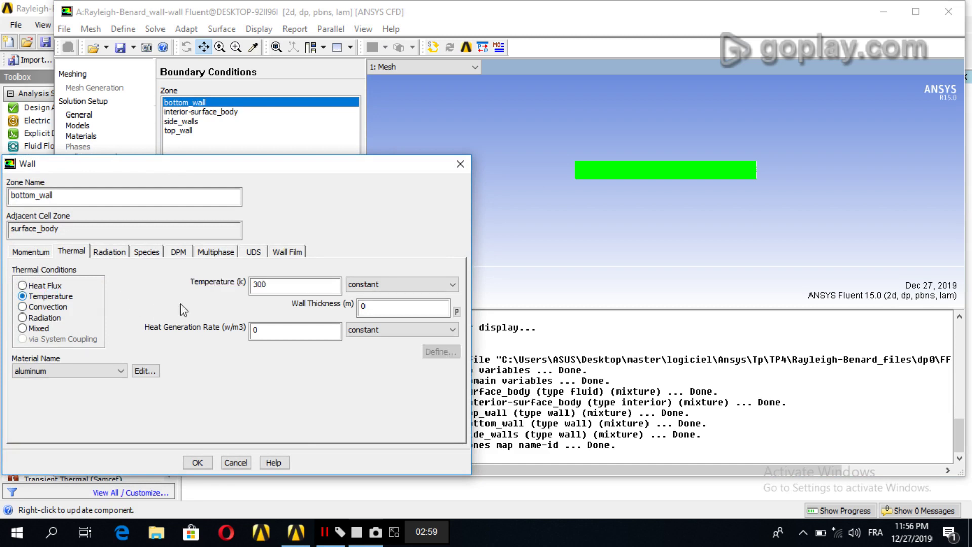
left_click(282, 285)
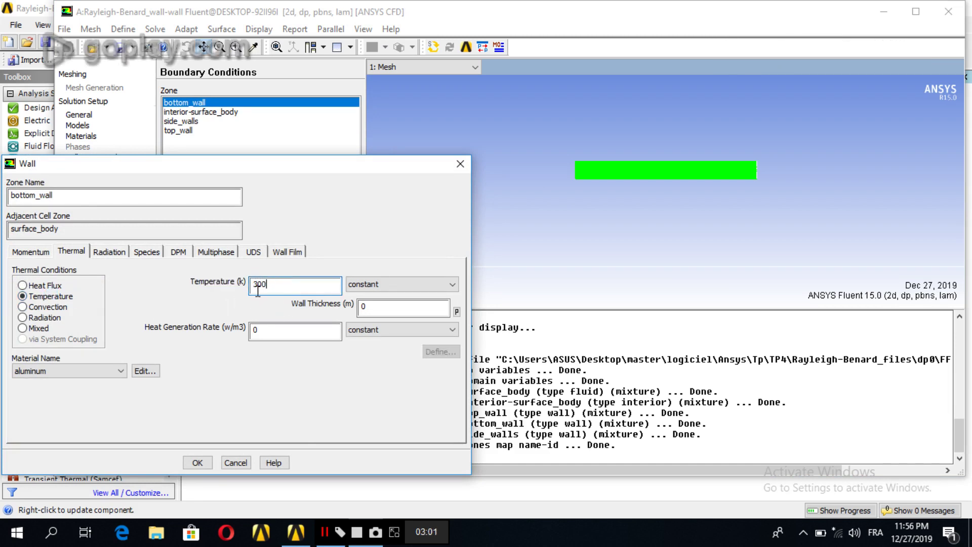
left_click(196, 462)
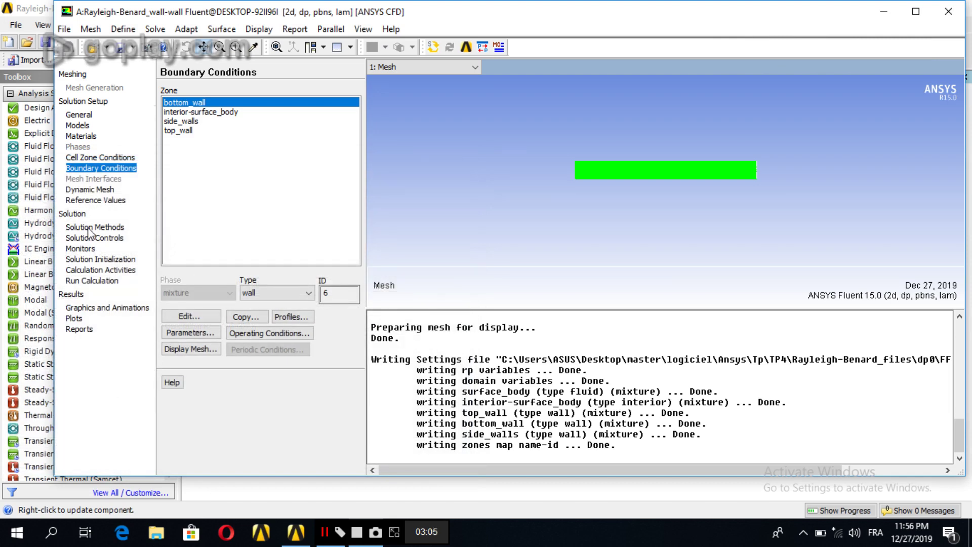
Change the Operating Temperature to 293 K in Operating Conditions
left_click(106, 227)
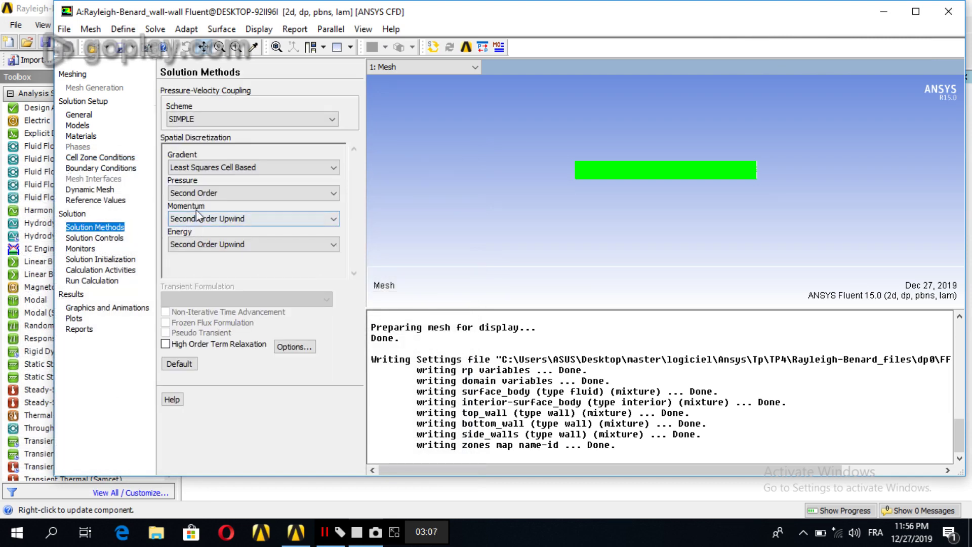
left_click(114, 168)
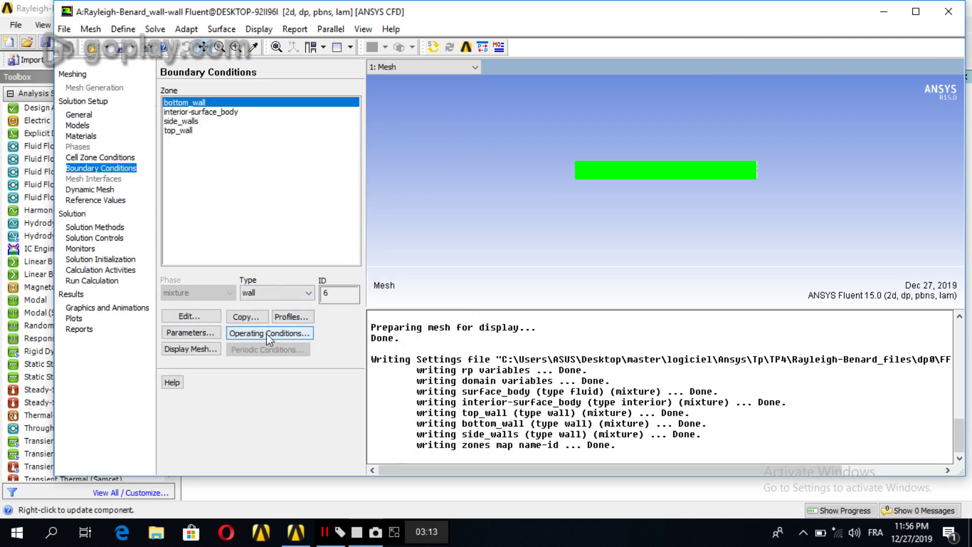
left_click(267, 333)
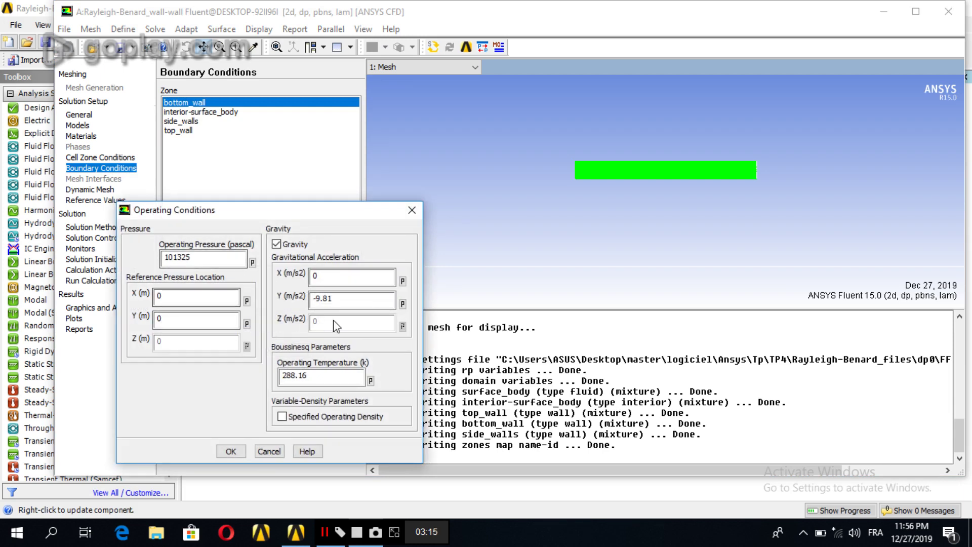
left_click_drag(323, 378, 281, 380)
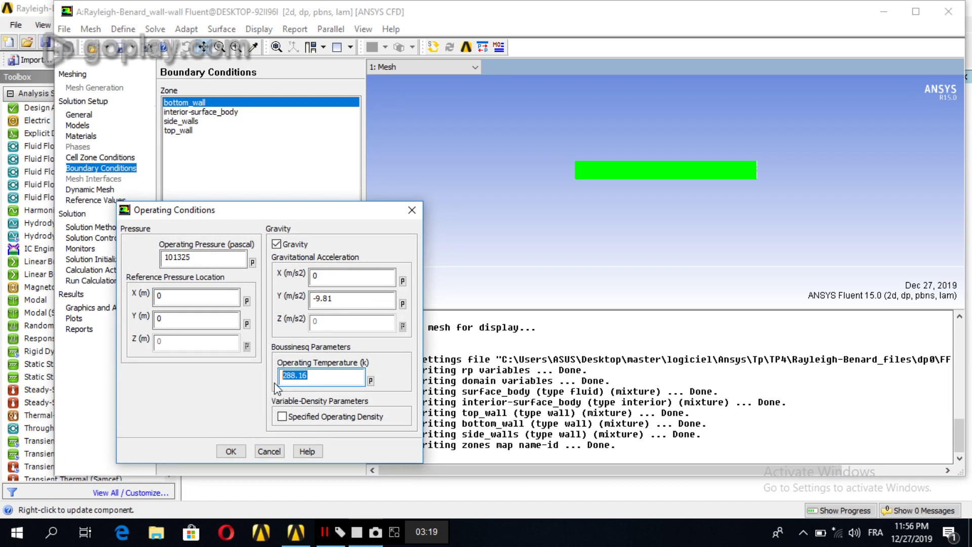
type("293")
left_click(231, 452)
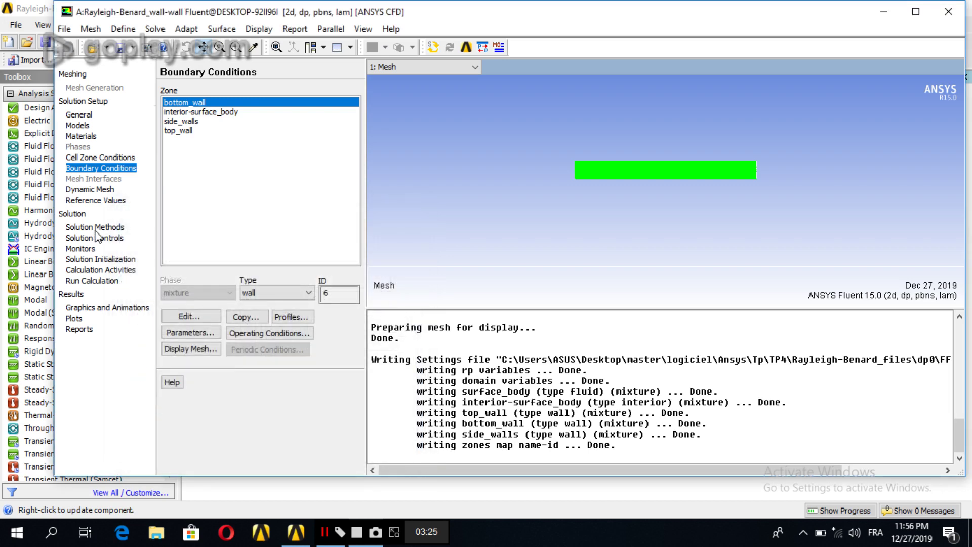
Choose PRESTO! as the pressure spatial discretization scheme
left_click(93, 228)
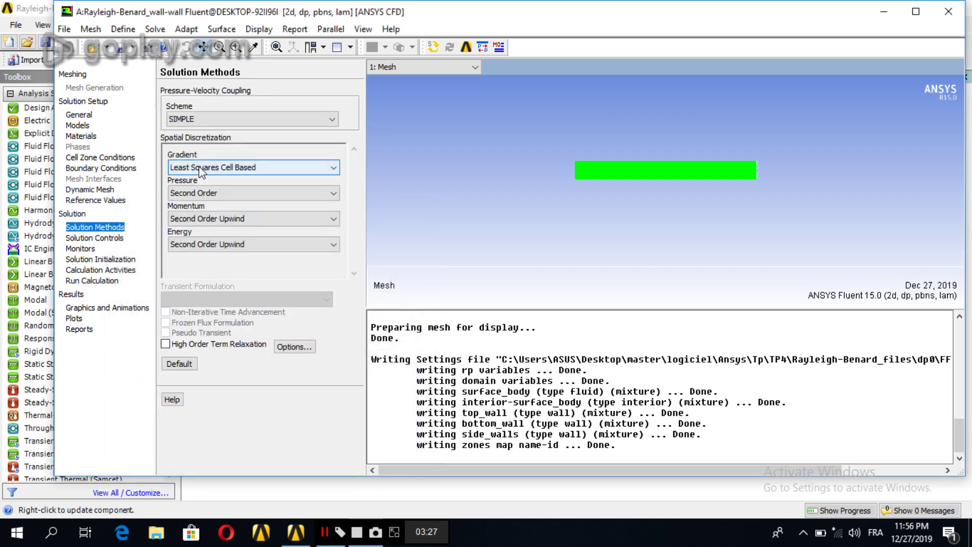
left_click(201, 195)
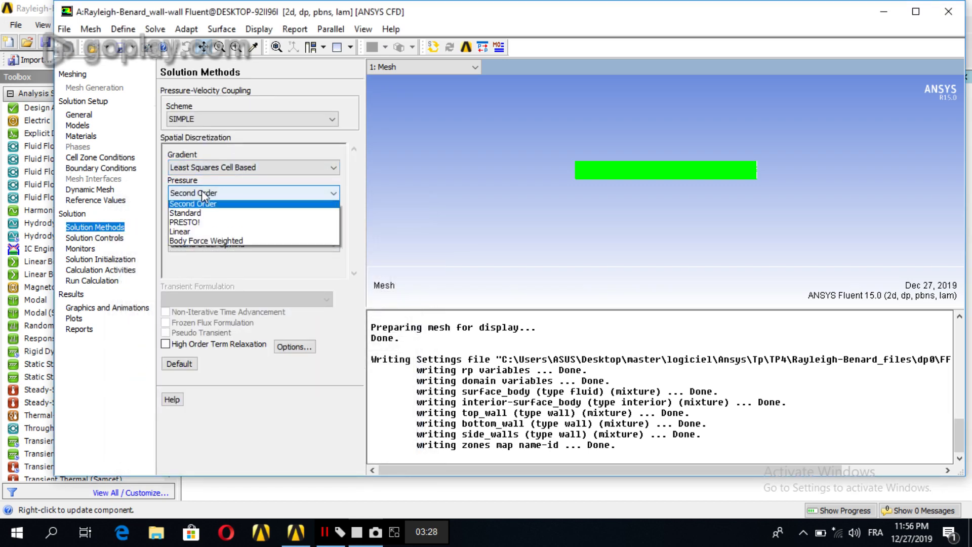
left_click(180, 227)
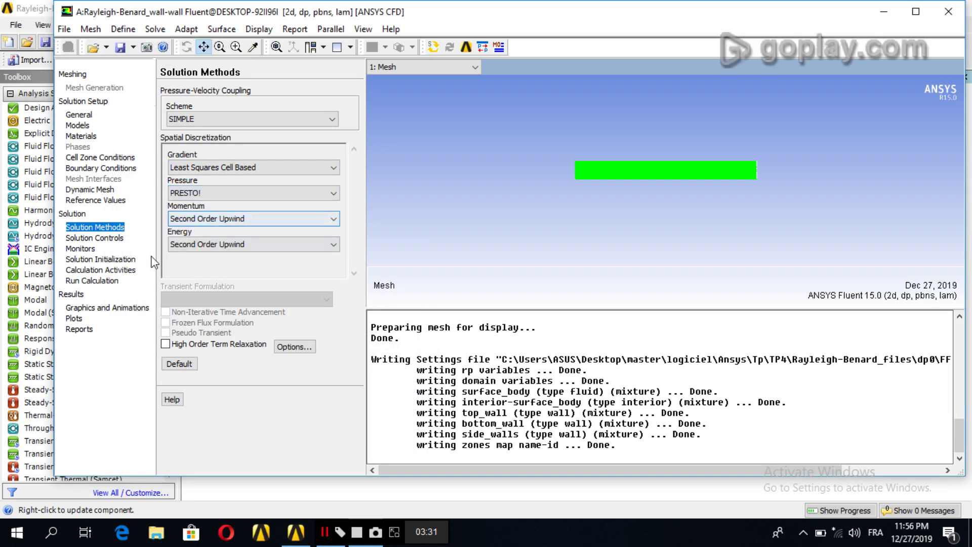
Initialize the flow field with Standard Initialization computed from top_wall, using 298 K
left_click(112, 258)
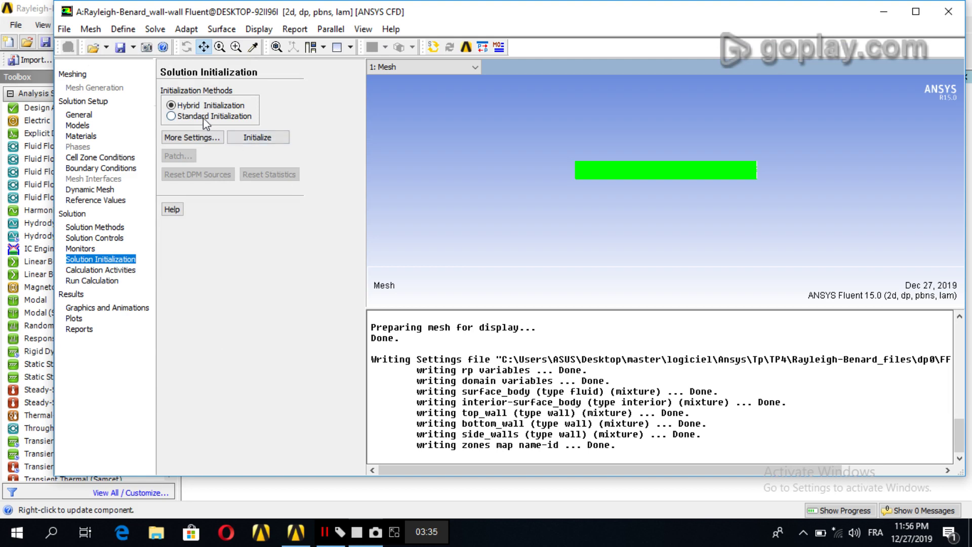
left_click(203, 116)
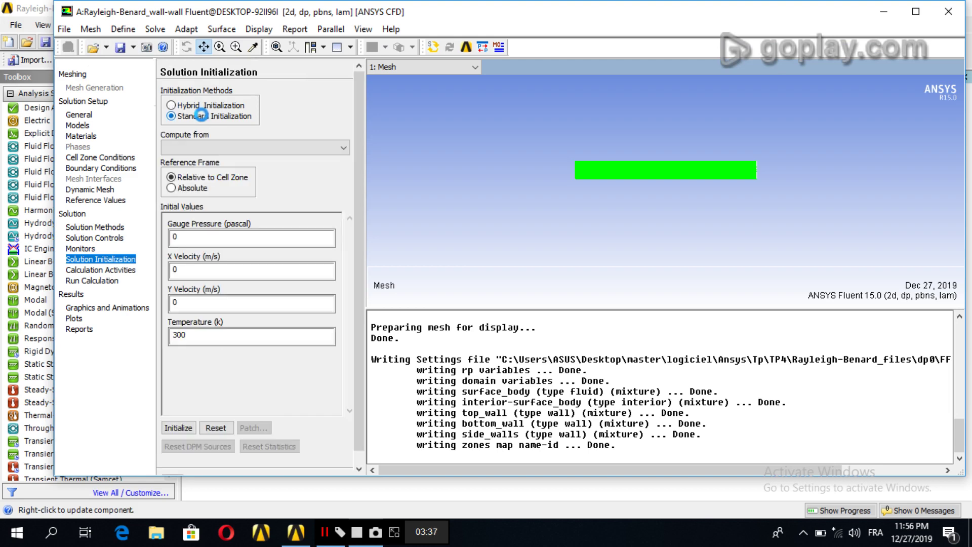
left_click(227, 145)
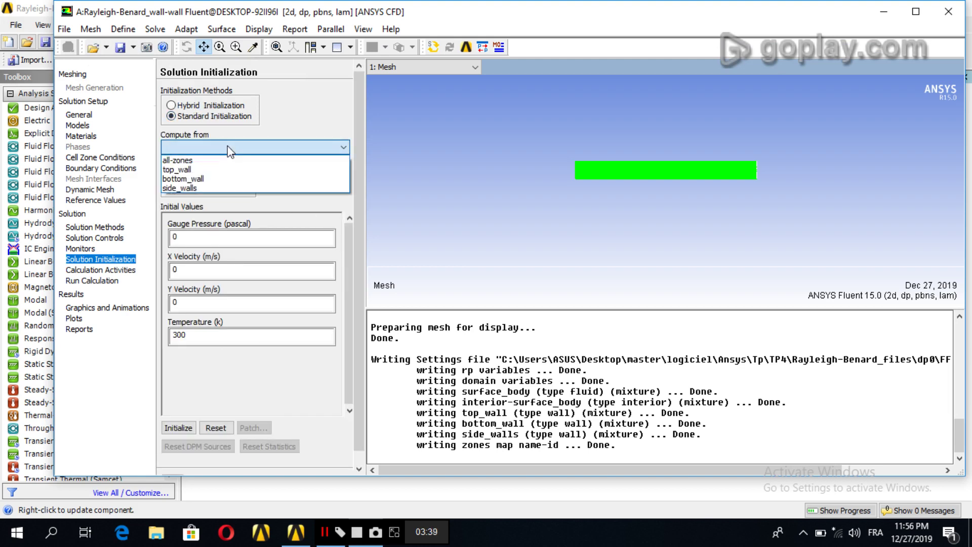
left_click(187, 175)
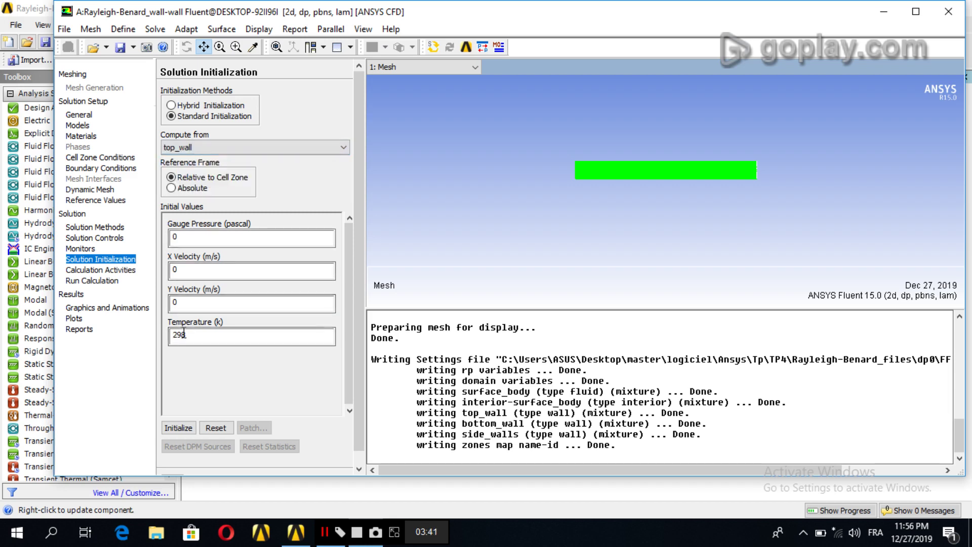
left_click(175, 428)
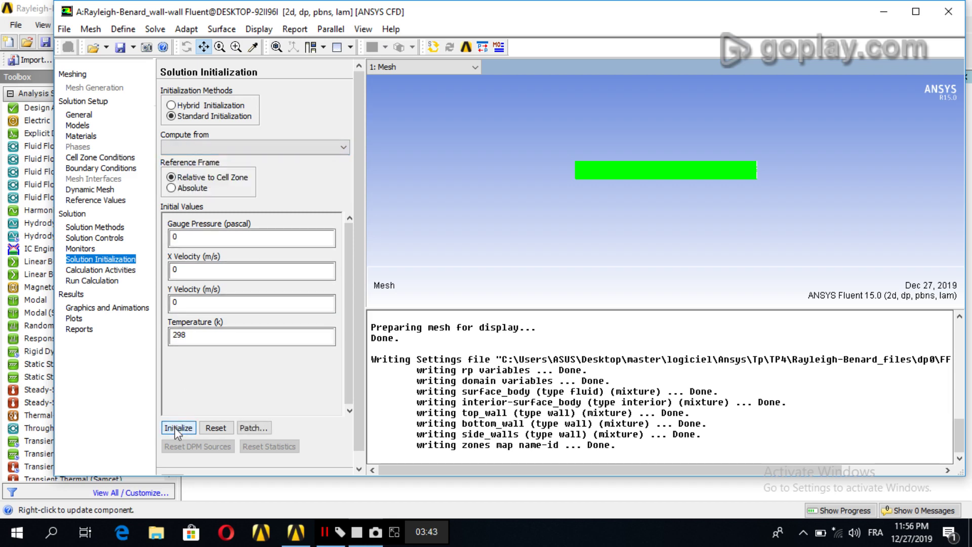
Run the calculation with 10000 iterations allowed until it converges at iteration 90
left_click(91, 281)
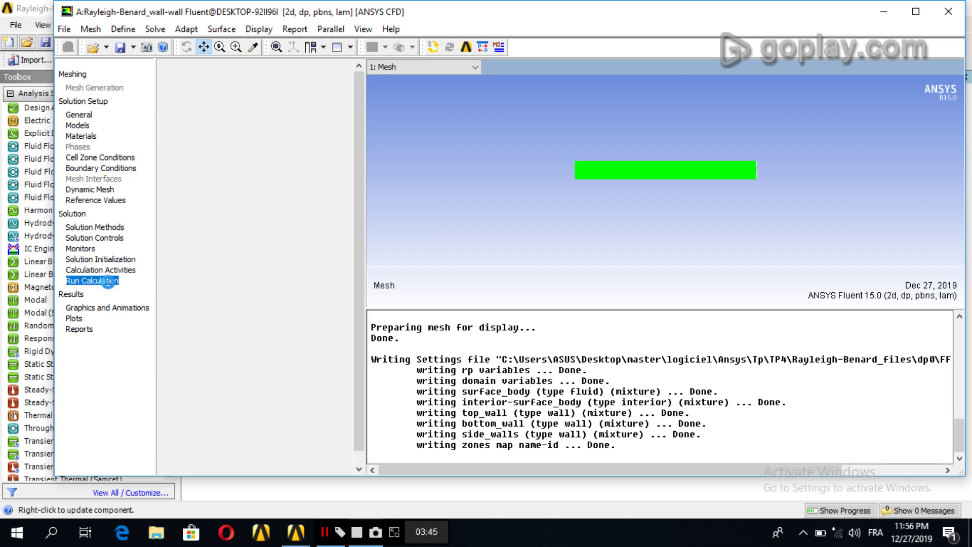
double_click(190, 131)
type("10000")
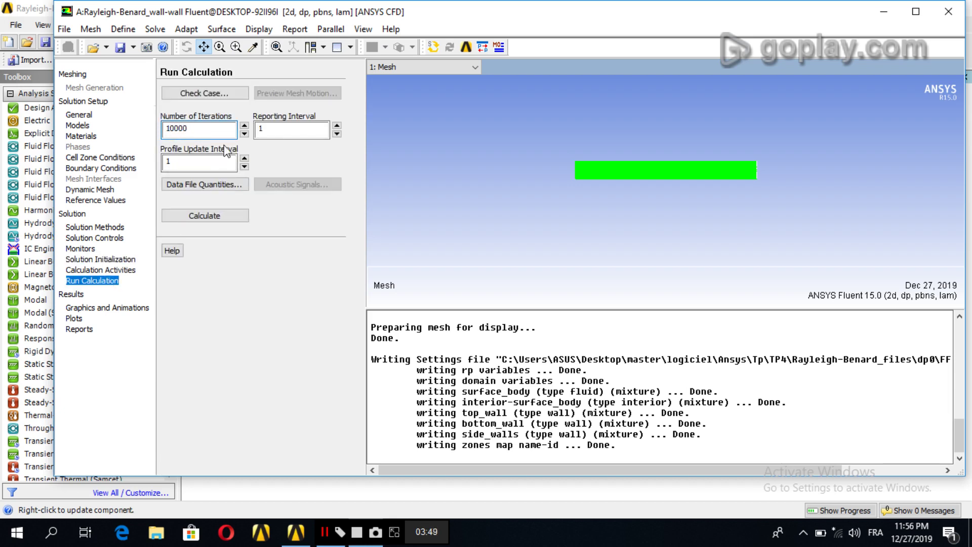
left_click(215, 216)
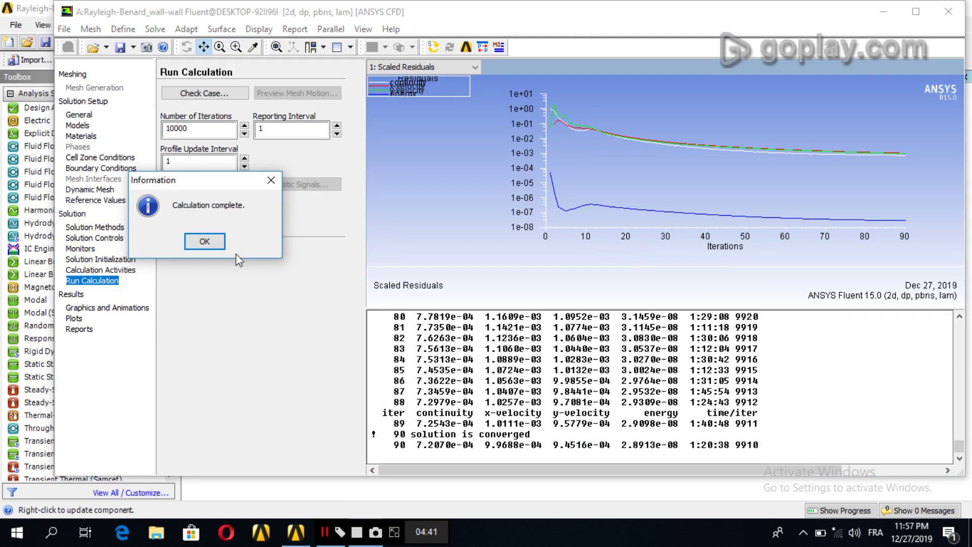
left_click(201, 241)
Display filled Velocity > Stream Function contours revealing the row of convection cells
left_click(101, 307)
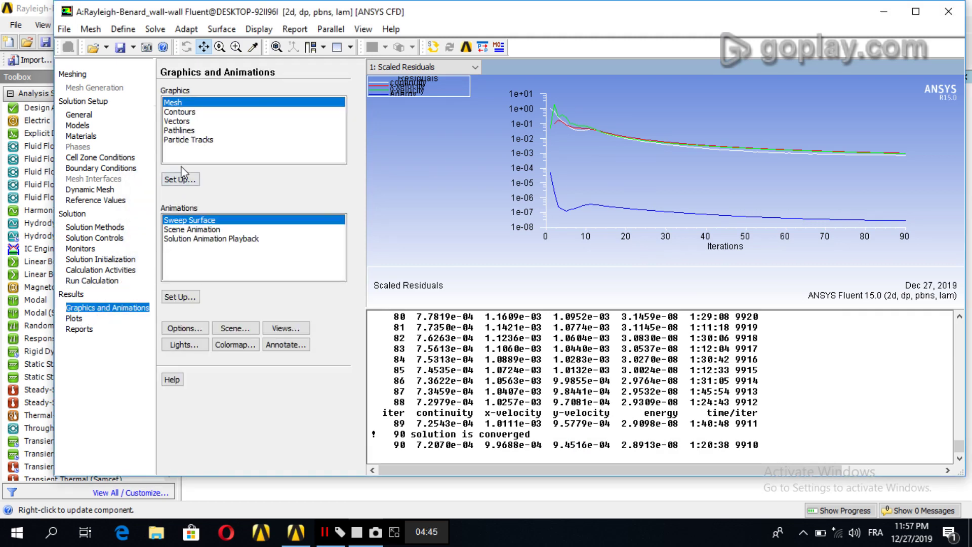
double_click(190, 113)
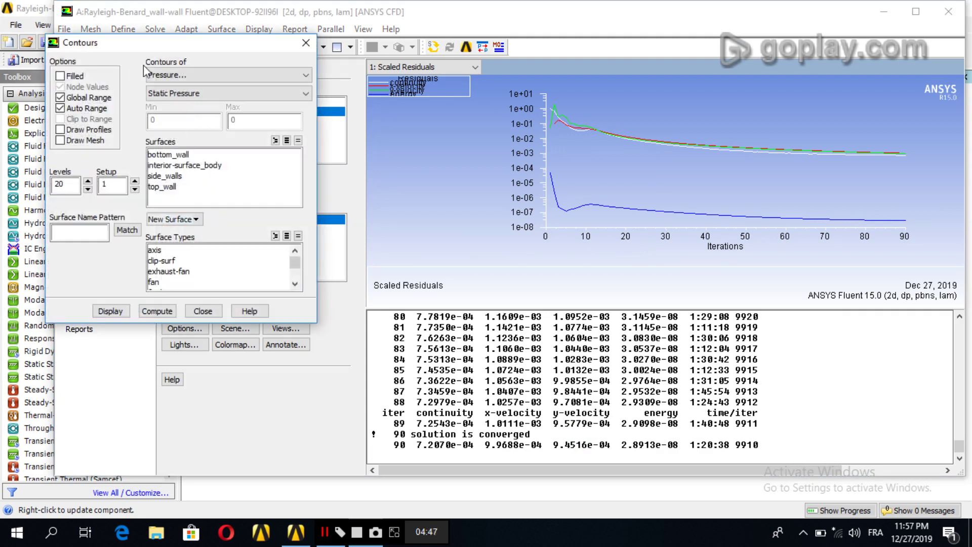
left_click(175, 71)
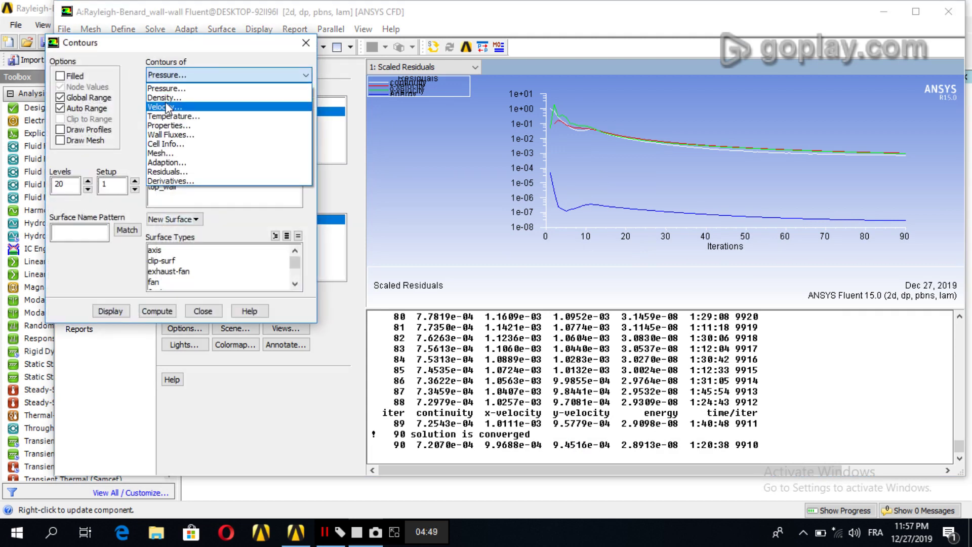
left_click(167, 109)
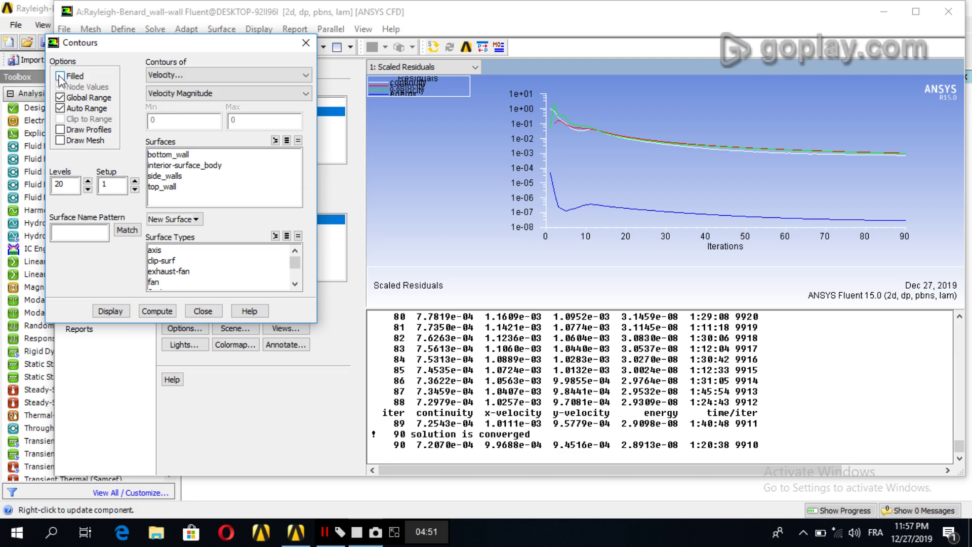
left_click(60, 76)
left_click(184, 93)
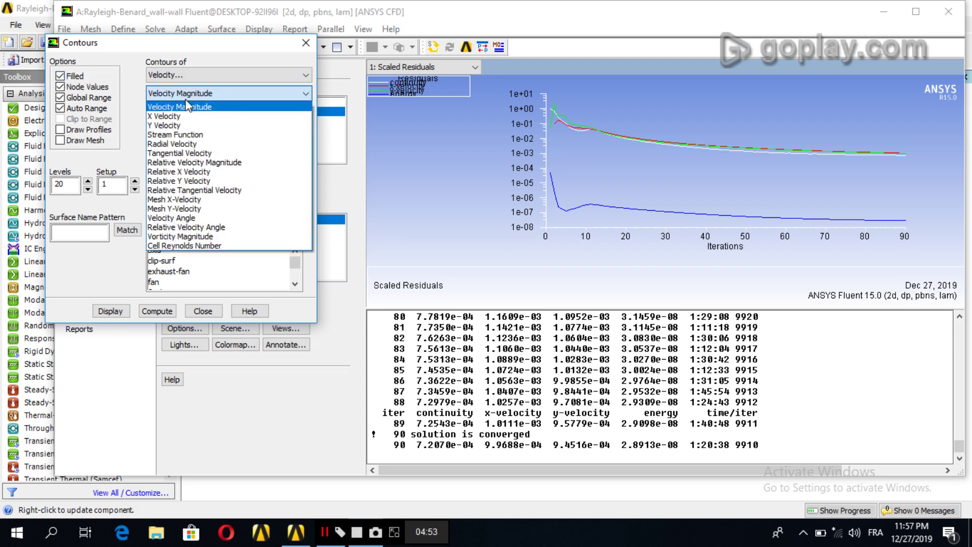
left_click(172, 134)
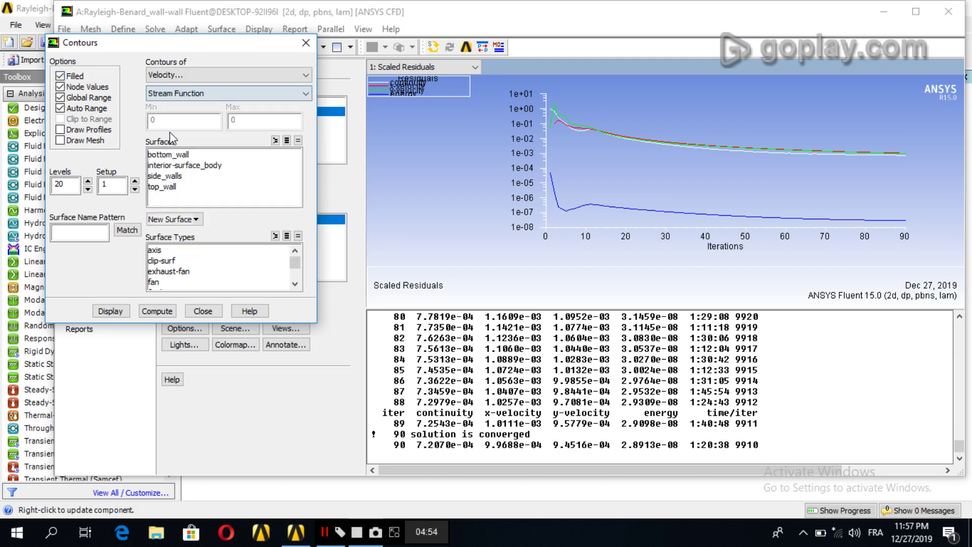
left_click(104, 310)
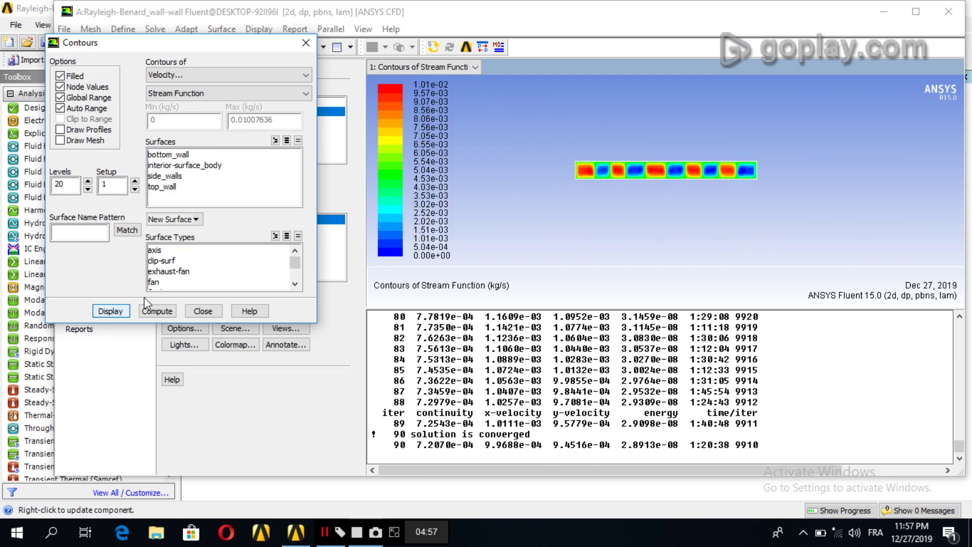
Zoom into the convection cells and redisplay the stream function as unfilled contour lines
left_click_drag(270, 53, 261, 90)
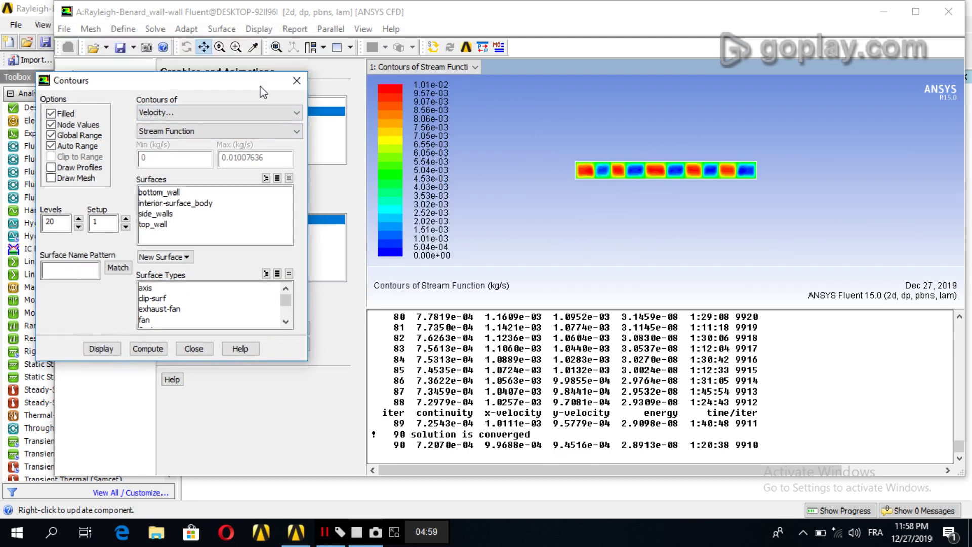
left_click(237, 50)
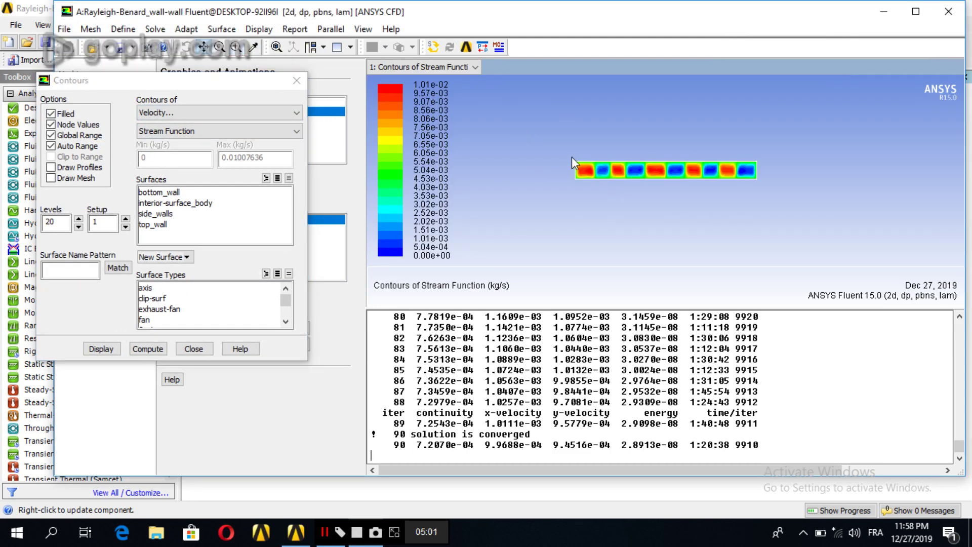
left_click_drag(574, 163, 590, 141)
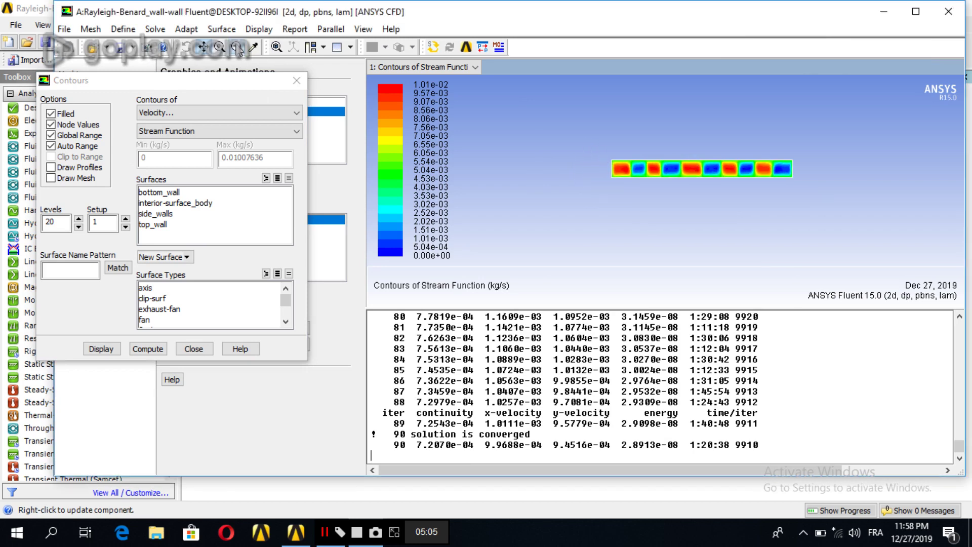
middle_click_drag(602, 155, 803, 184)
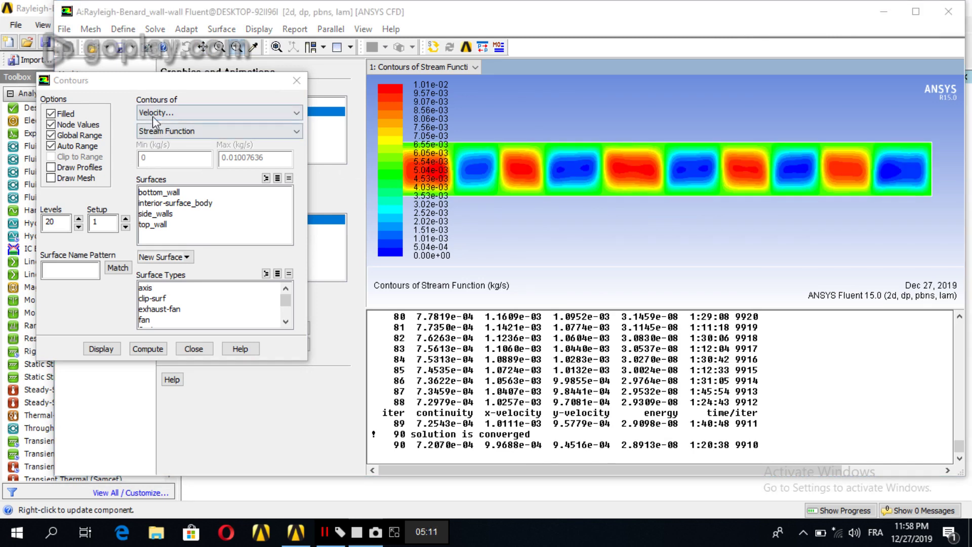
left_click(51, 114)
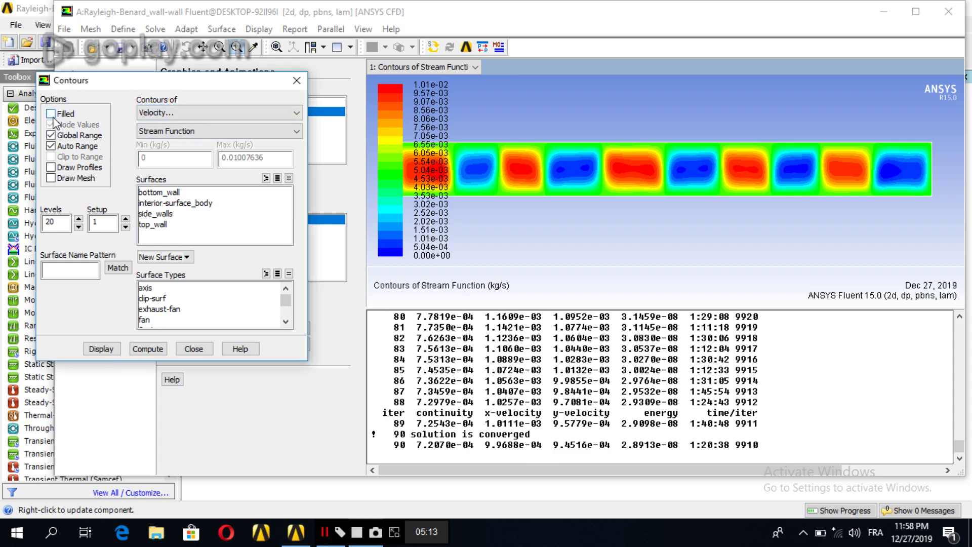
left_click(101, 348)
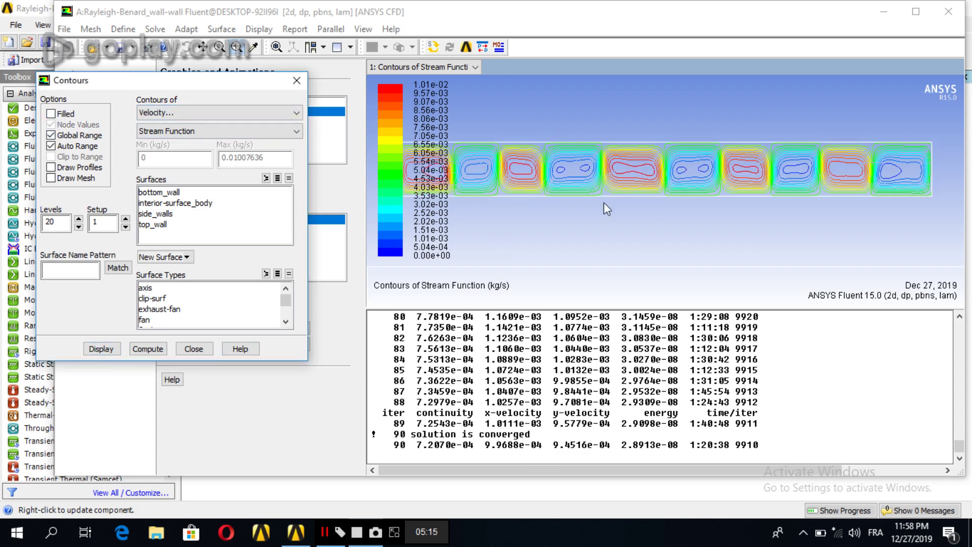
Show filled Static Temperature contours (298–300 K) over the full domain, then close Contours
left_click(51, 113)
left_click(183, 114)
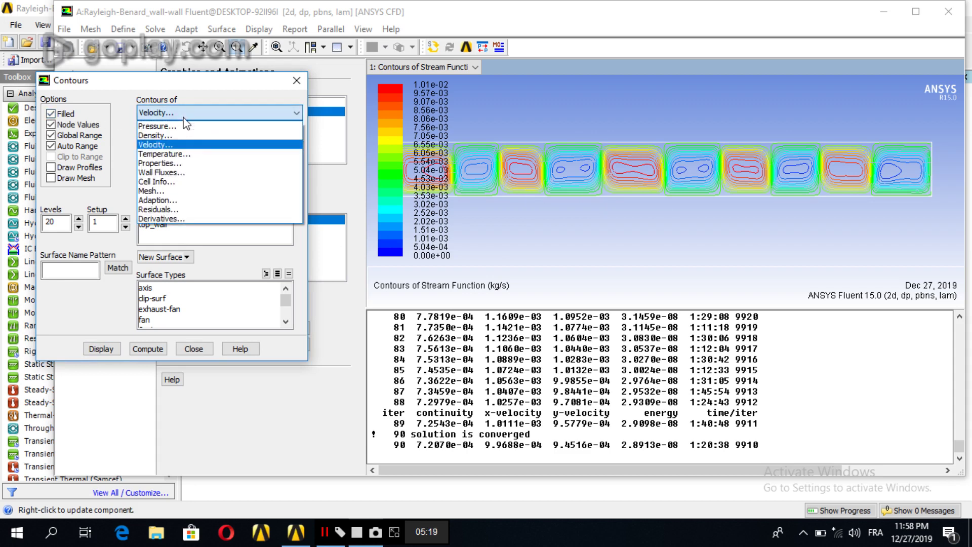
left_click(160, 155)
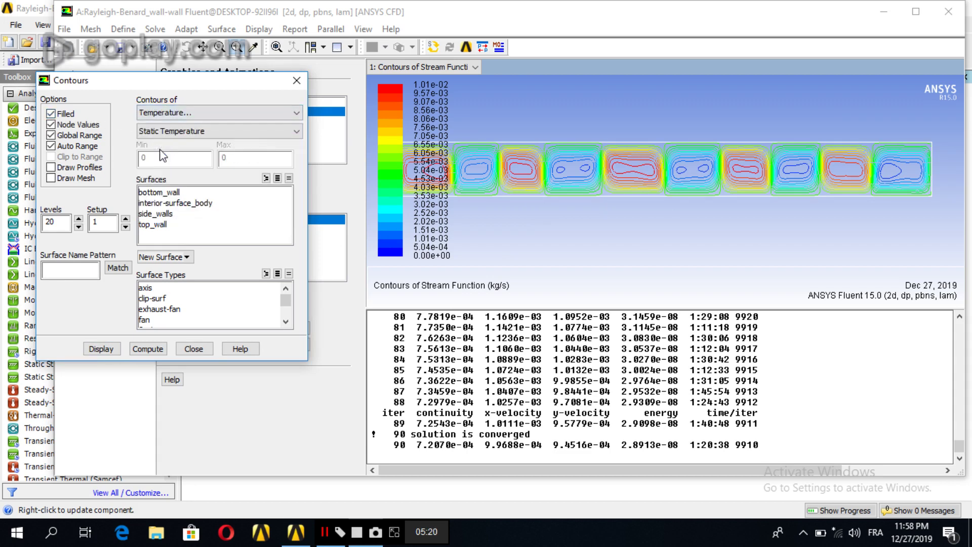
left_click(99, 348)
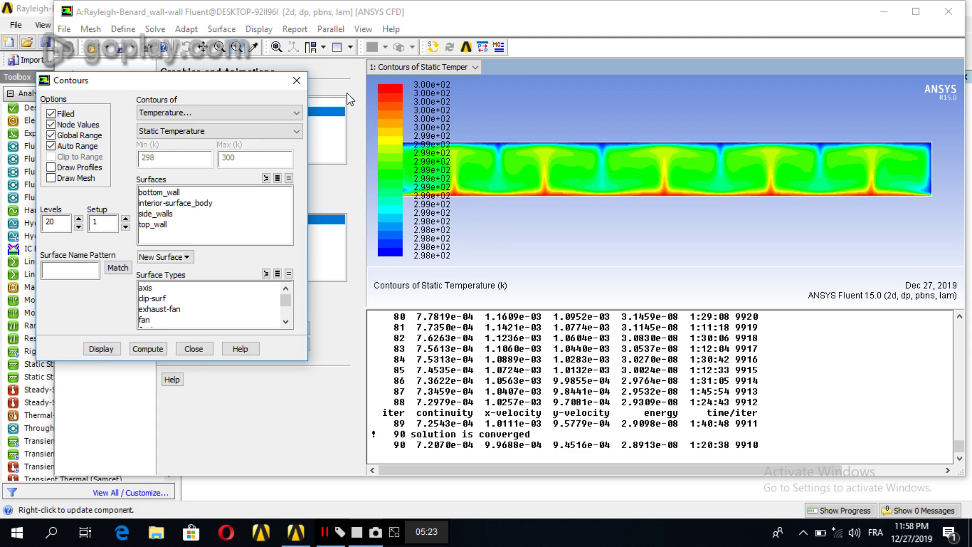
left_click(276, 47)
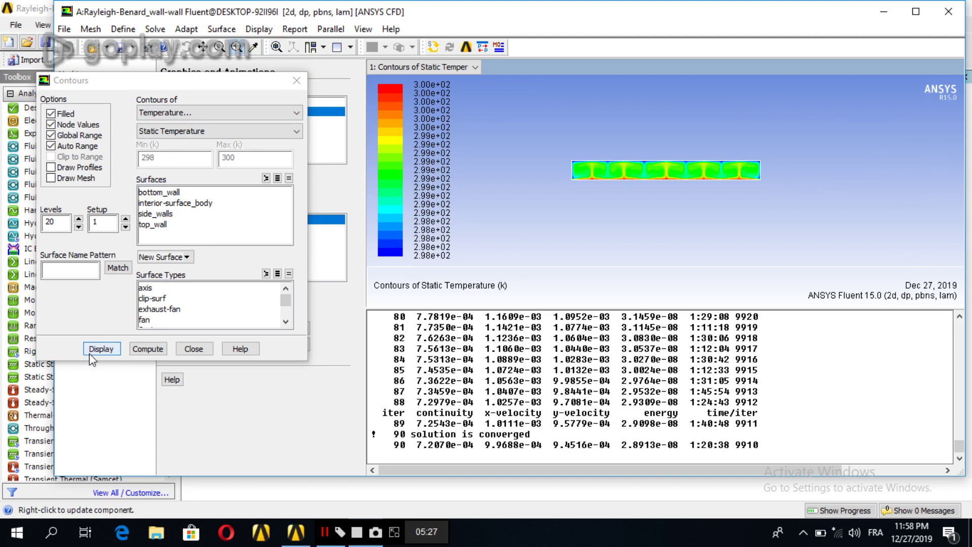
left_click(194, 351)
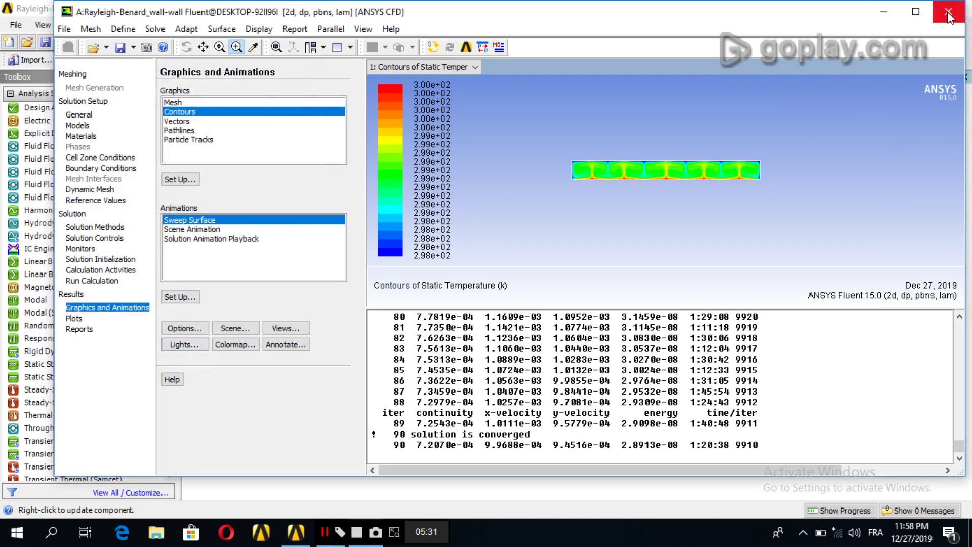